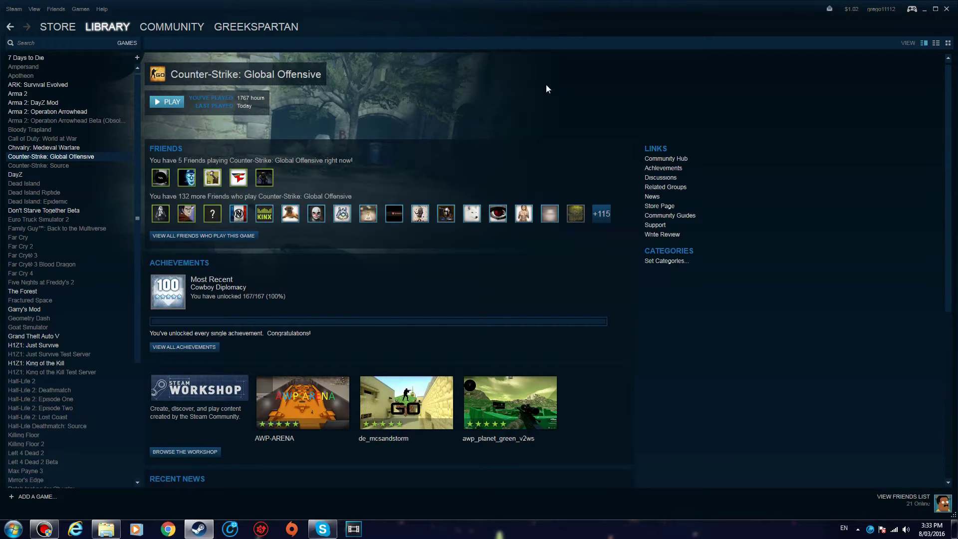
Replace the launch options of Counter-Strike: Global Offensive with "-high -nod3d9ex -nojoy -novid -nosplash"
{"action": "left_click", "coordinate": [101, 40]}
{"action": "right_click", "coordinate": [98, 157]}
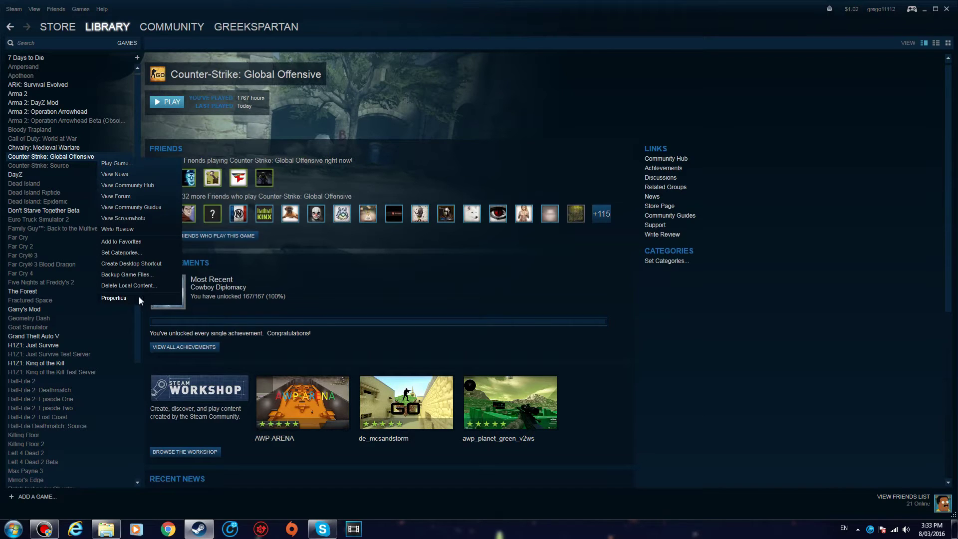
{"action": "left_click", "coordinate": [114, 298]}
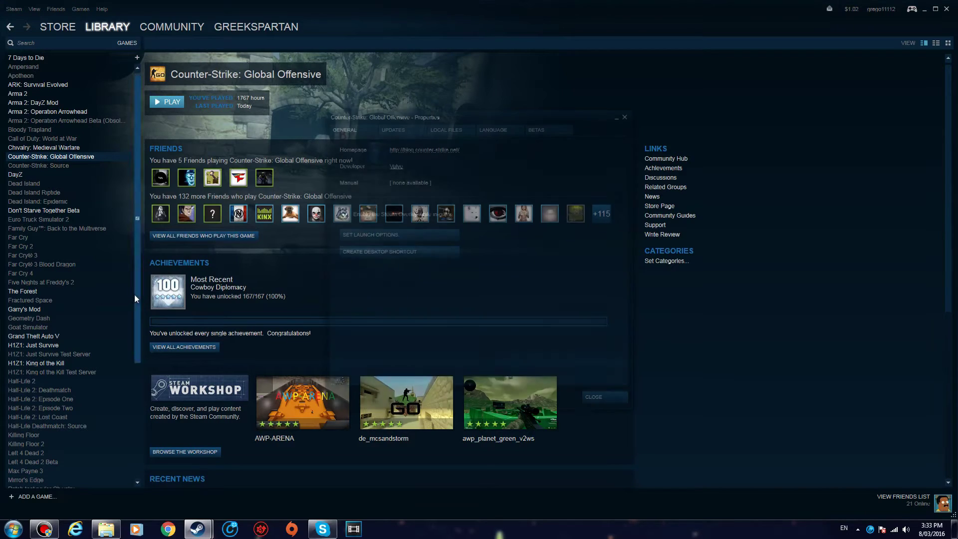
{"action": "left_click", "coordinate": [423, 239]}
{"action": "key", "text": "ctrl+a"}
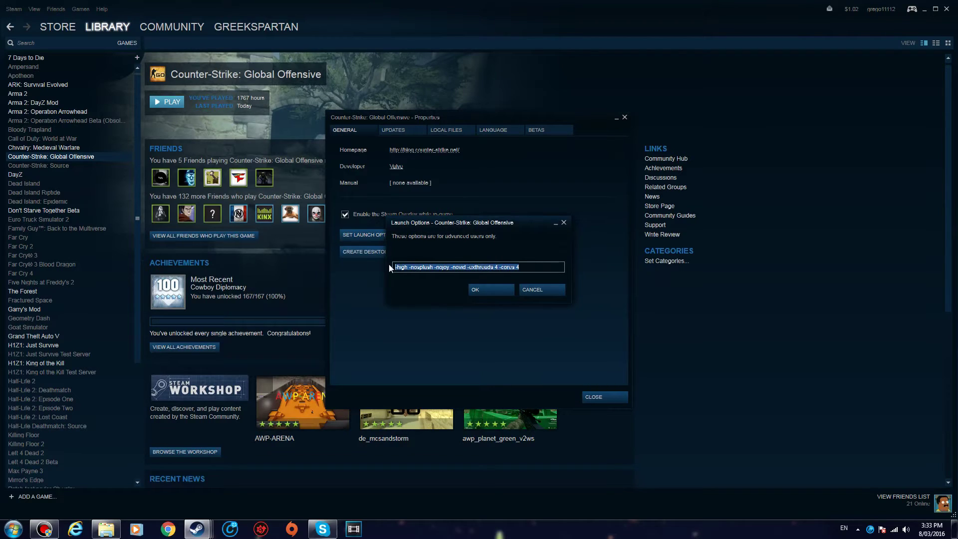
{"action": "type", "text": "-high -nod3d9ex -nojoy -novid -nosplush"}
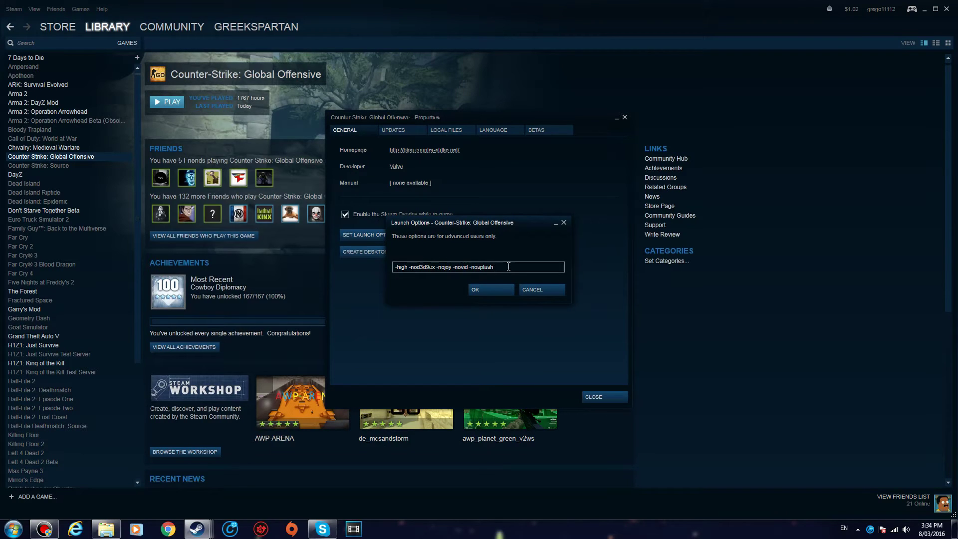
{"action": "left_click_drag", "start_coordinate": [509, 266], "coordinate": [378, 256]}
{"action": "left_click_drag", "start_coordinate": [510, 267], "coordinate": [385, 265]}
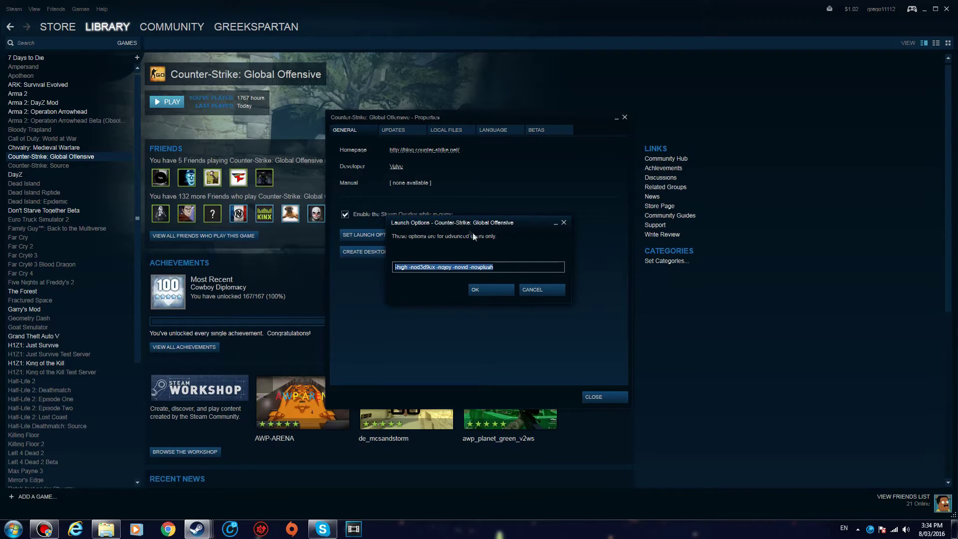
{"action": "left_click_drag", "start_coordinate": [505, 268], "coordinate": [396, 265]}
{"action": "left_click", "coordinate": [522, 269]}
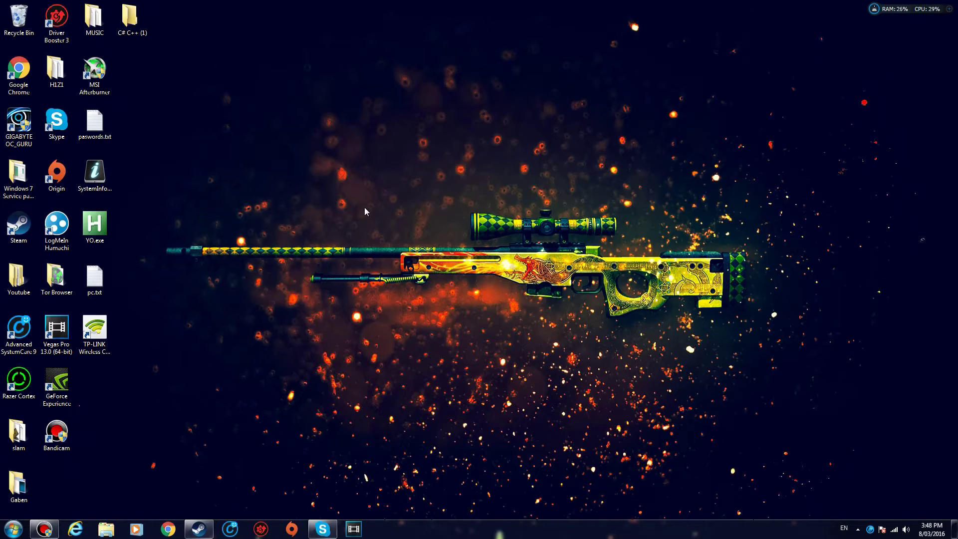
Open Razer Cortex, restore normal mode and start a manual boost at the Recommended level
{"action": "double_click", "coordinate": [19, 379]}
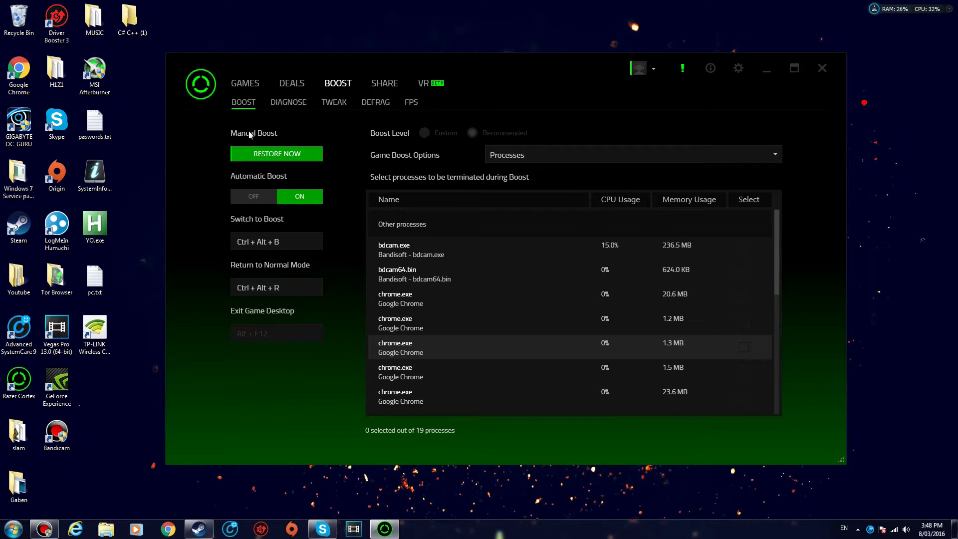
{"action": "left_click", "coordinate": [285, 154]}
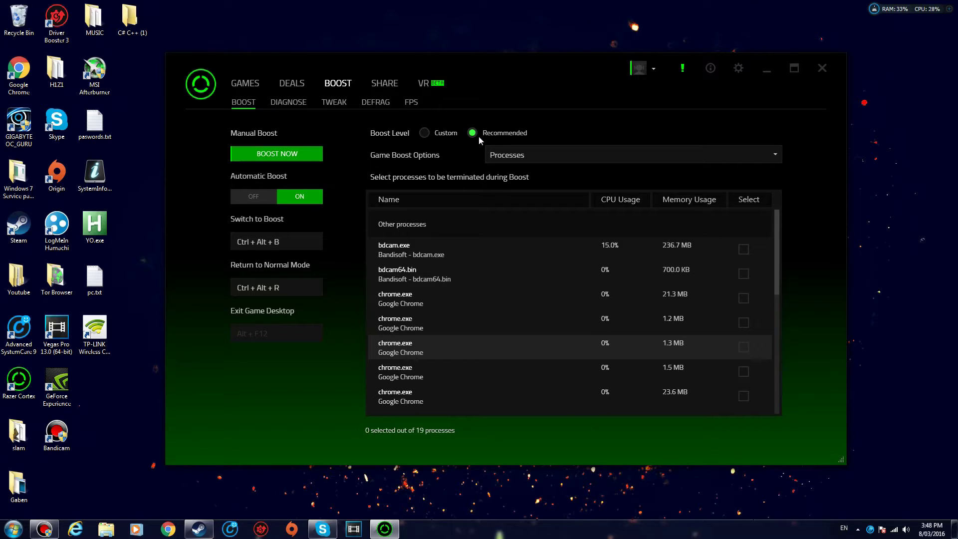
{"action": "left_click", "coordinate": [259, 156]}
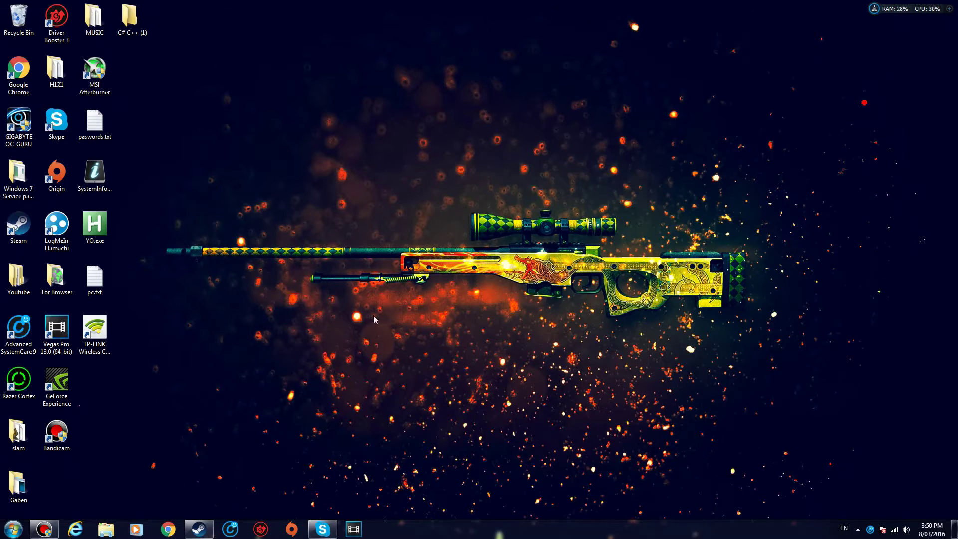
Search the web in Google Chrome for "nvidia drivers" and open the NVIDIA Driver Downloads page
{"action": "left_click", "coordinate": [167, 529]}
{"action": "type", "text": "nv"}
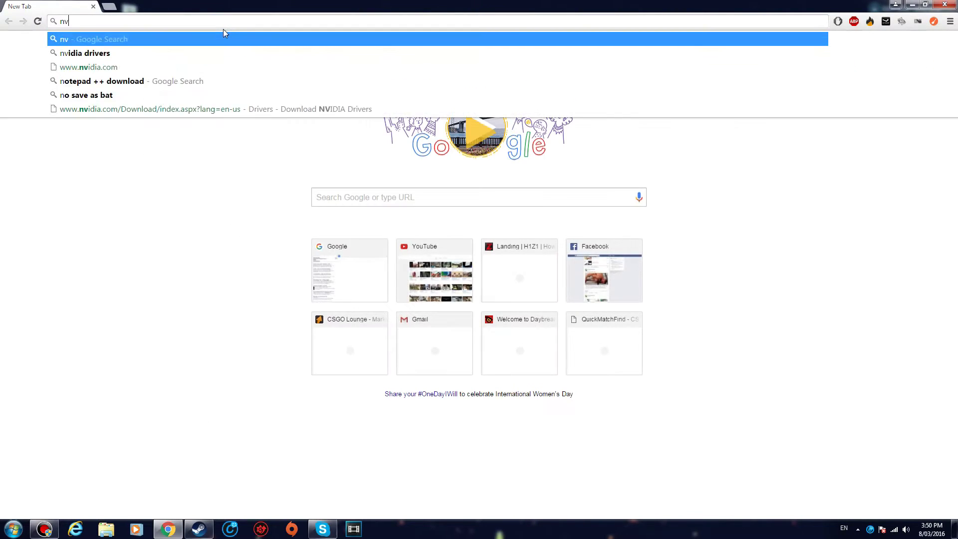
{"action": "type", "text": "idia drivers"}
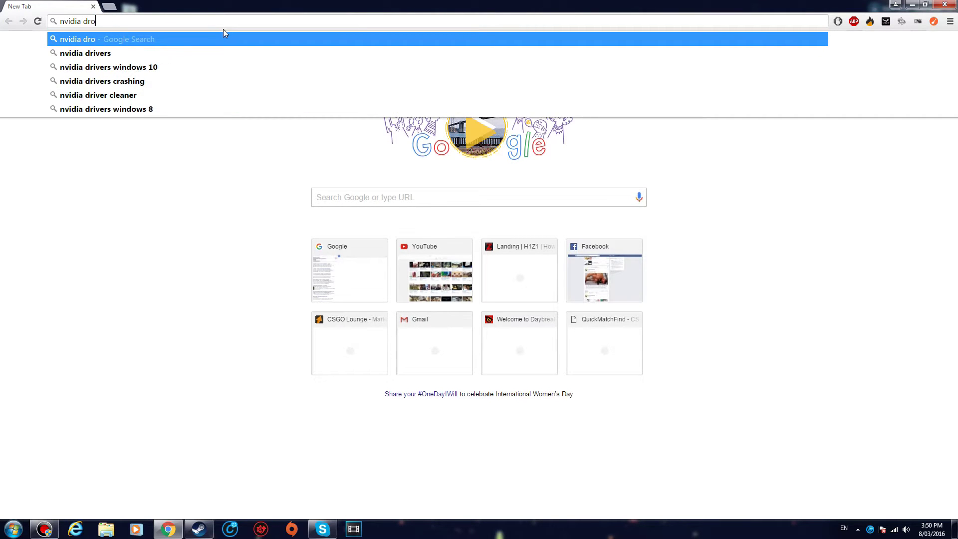
{"action": "key", "text": "Return"}
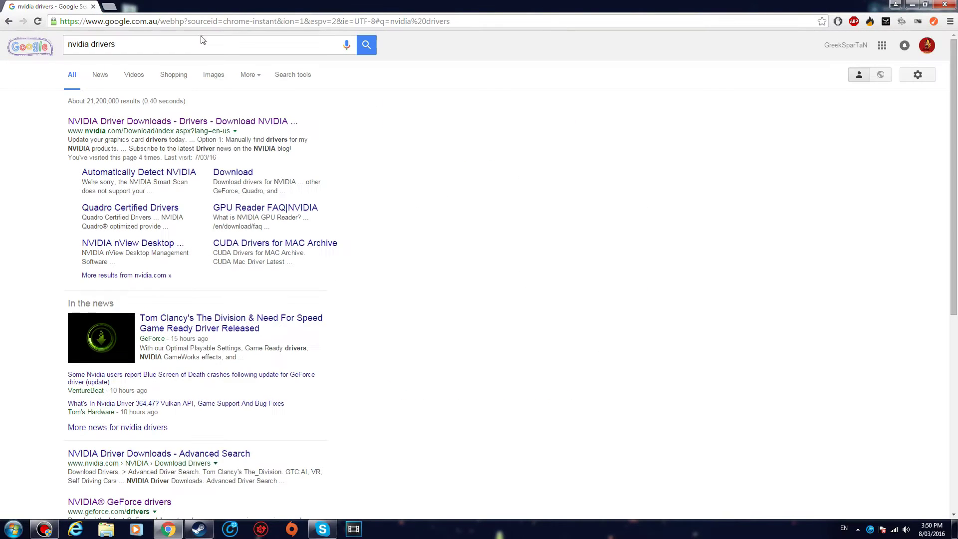
{"action": "left_click", "coordinate": [120, 124]}
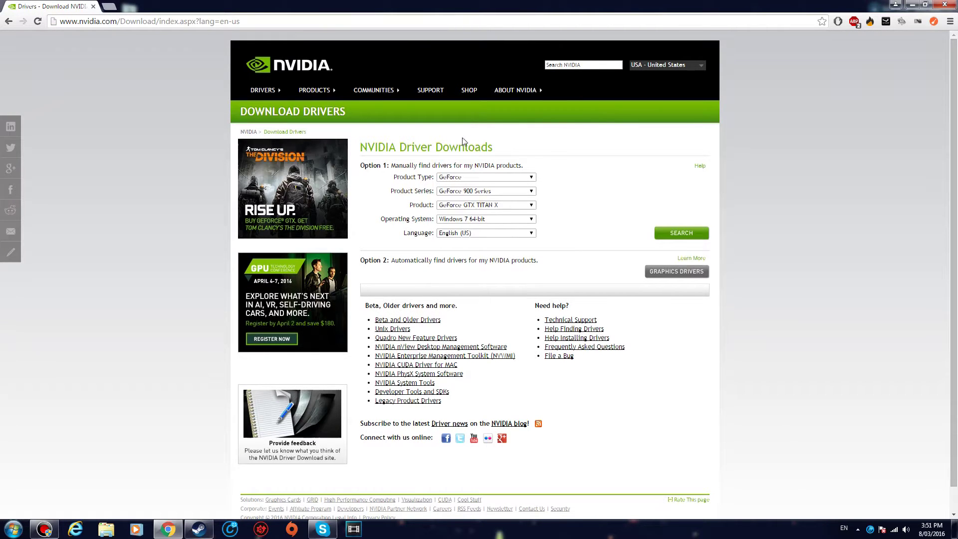
Specify the graphics card for the manual driver search as GeForce, GeForce 900 Series, GeForce GTX 970
{"action": "left_click", "coordinate": [478, 177]}
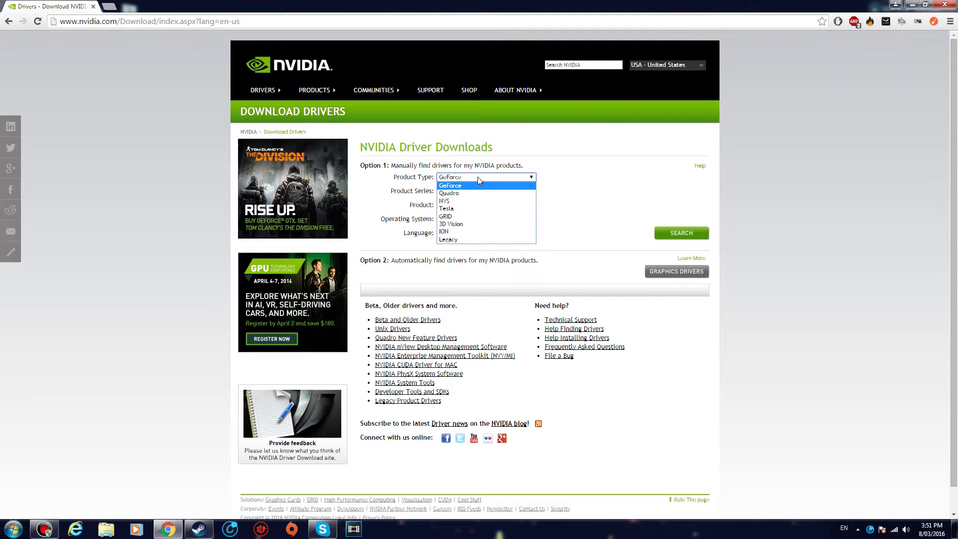
{"action": "left_click", "coordinate": [478, 177]}
{"action": "left_click", "coordinate": [478, 179]}
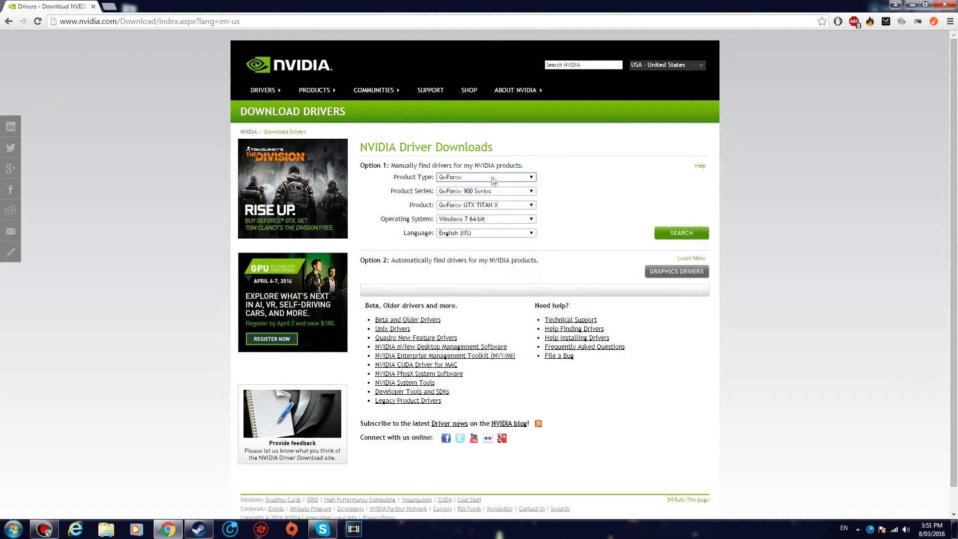
{"action": "left_click", "coordinate": [490, 192]}
{"action": "left_click", "coordinate": [483, 200]}
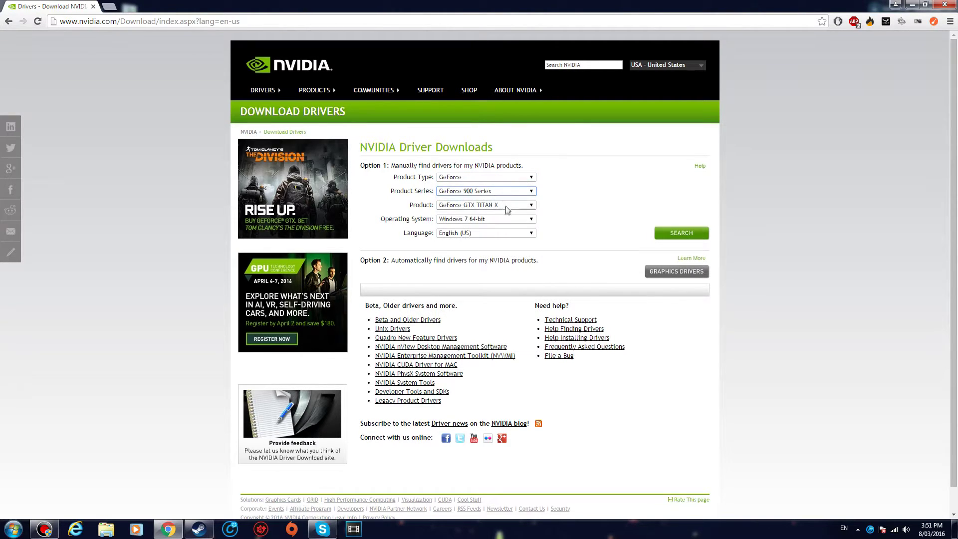
{"action": "left_click", "coordinate": [505, 206]}
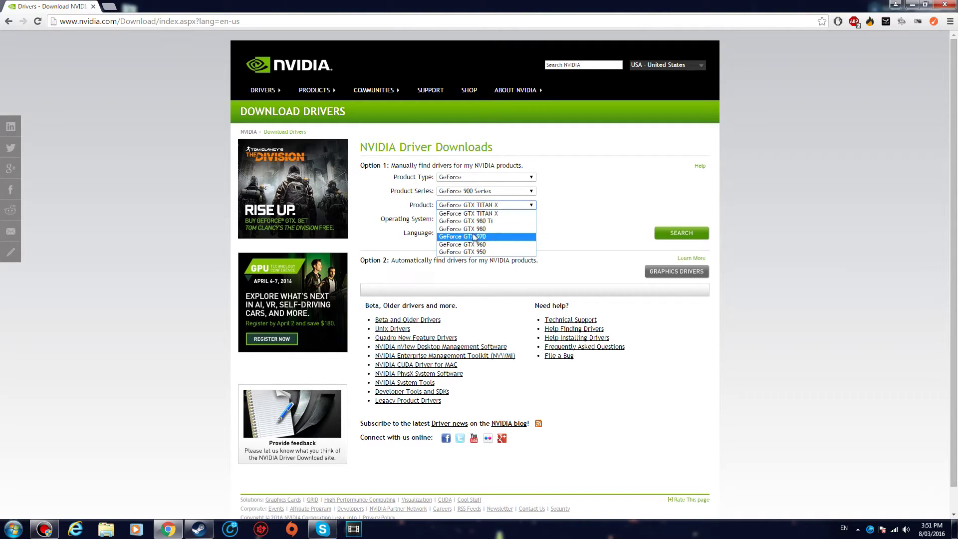
{"action": "left_click", "coordinate": [496, 237]}
Choose Windows 7 64-bit and English (US), and search for the matching driver
{"action": "left_click", "coordinate": [489, 220]}
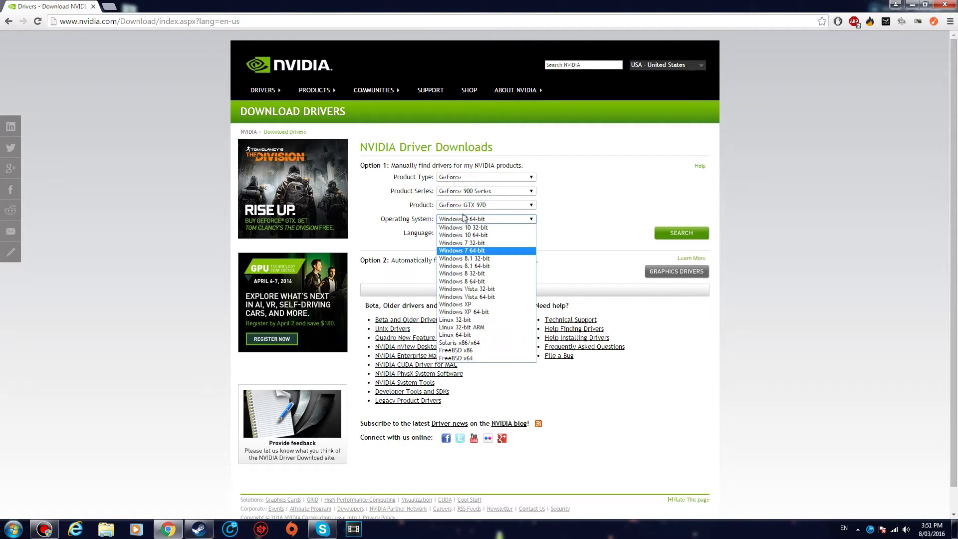
{"action": "left_click", "coordinate": [463, 219]}
{"action": "left_click", "coordinate": [463, 219]}
{"action": "left_click", "coordinate": [482, 251]}
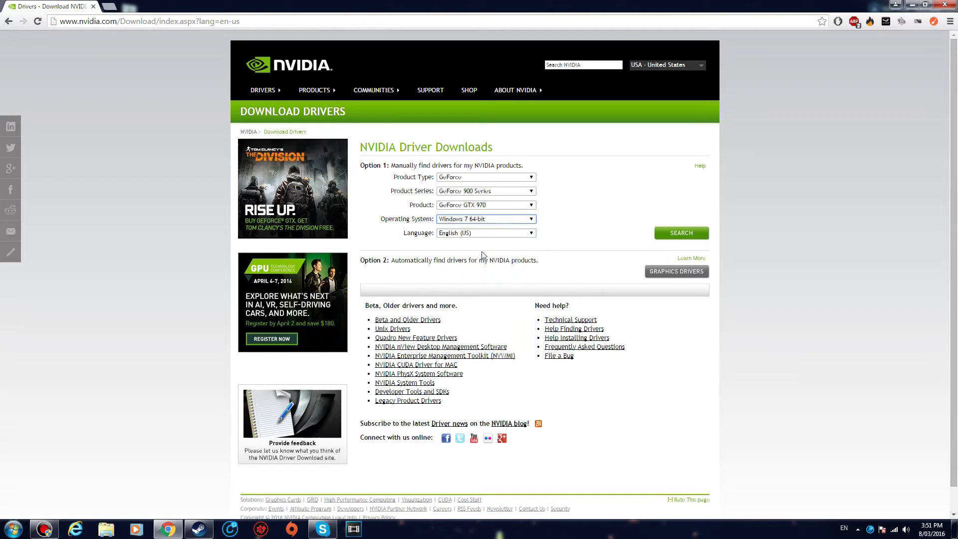
{"action": "left_click", "coordinate": [476, 233]}
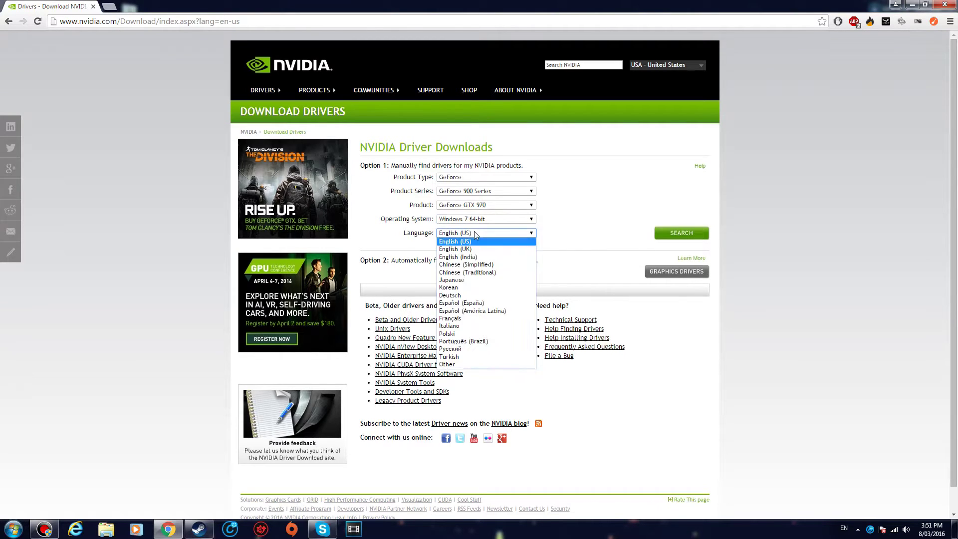
{"action": "left_click", "coordinate": [489, 243]}
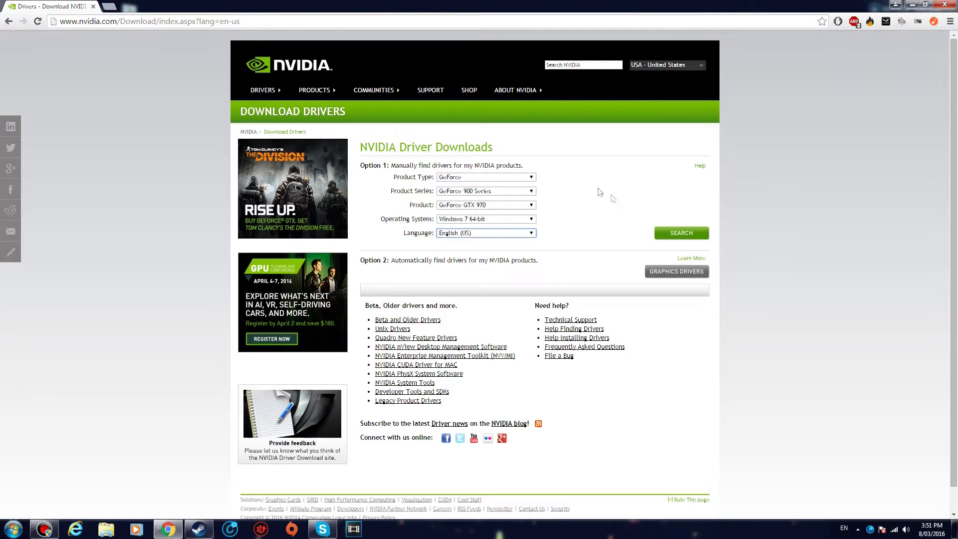
{"action": "left_click", "coordinate": [696, 234]}
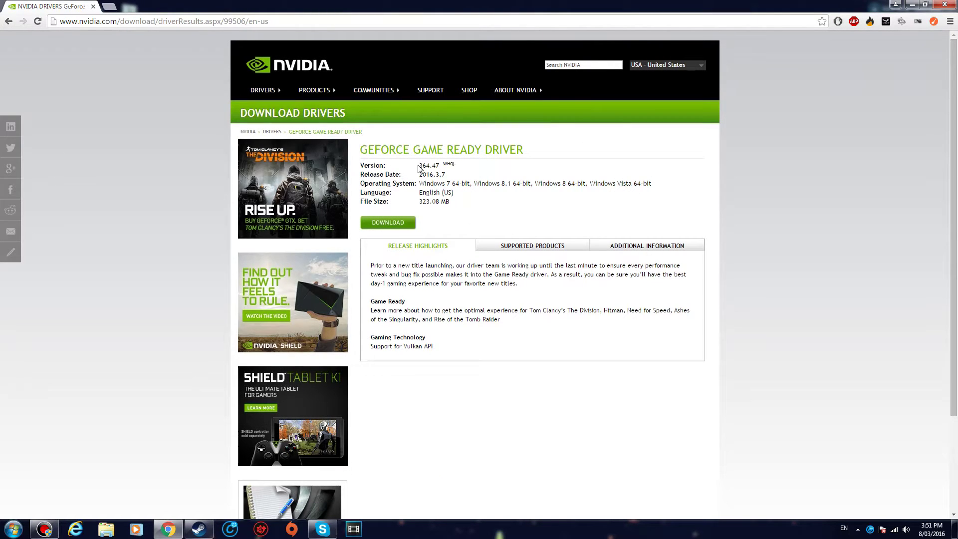
Download the GeForce Game Ready Driver and accept its license agreement
{"action": "left_click_drag", "start_coordinate": [381, 149], "coordinate": [527, 156]}
{"action": "left_click", "coordinate": [512, 148]}
{"action": "left_click", "coordinate": [390, 223]}
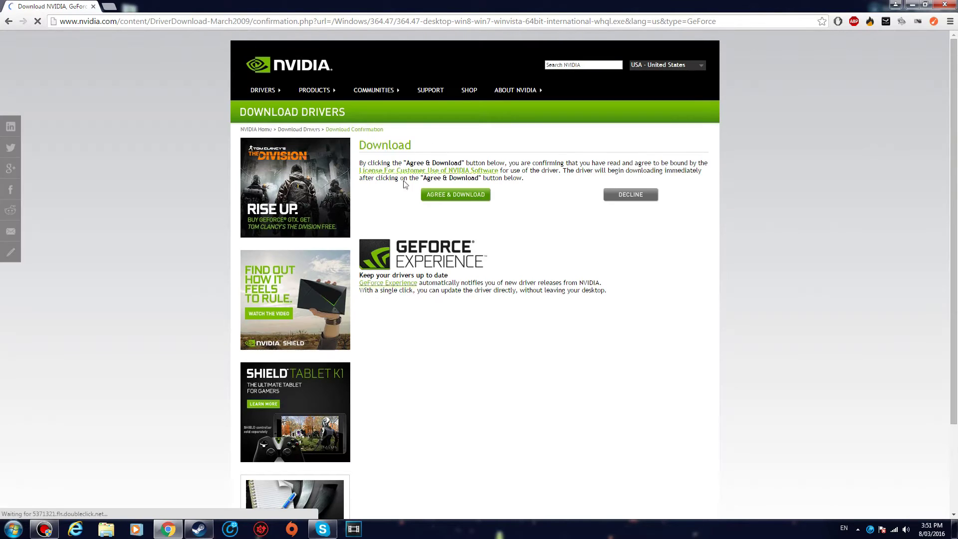
{"action": "left_click", "coordinate": [460, 196]}
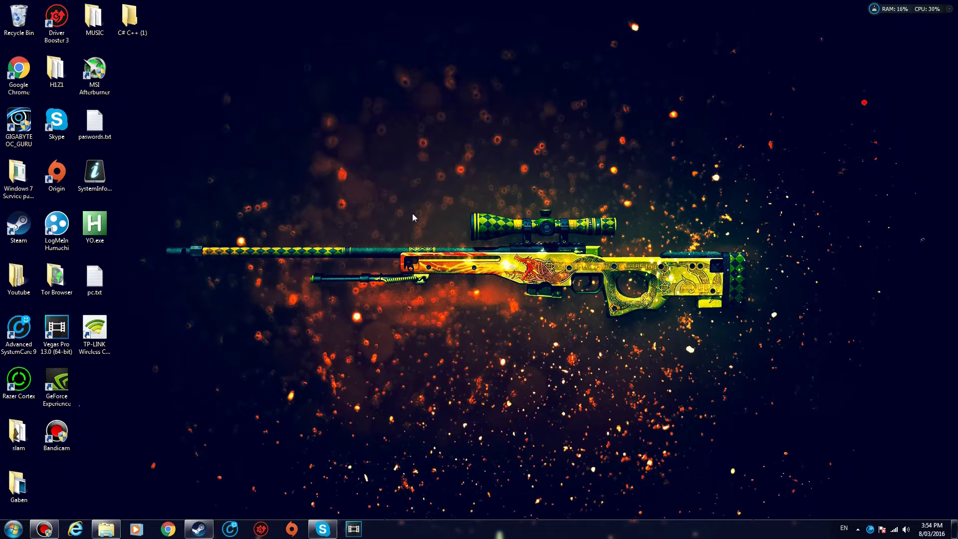
{"action": "left_click_drag", "start_coordinate": [433, 139], "coordinate": [481, 155]}
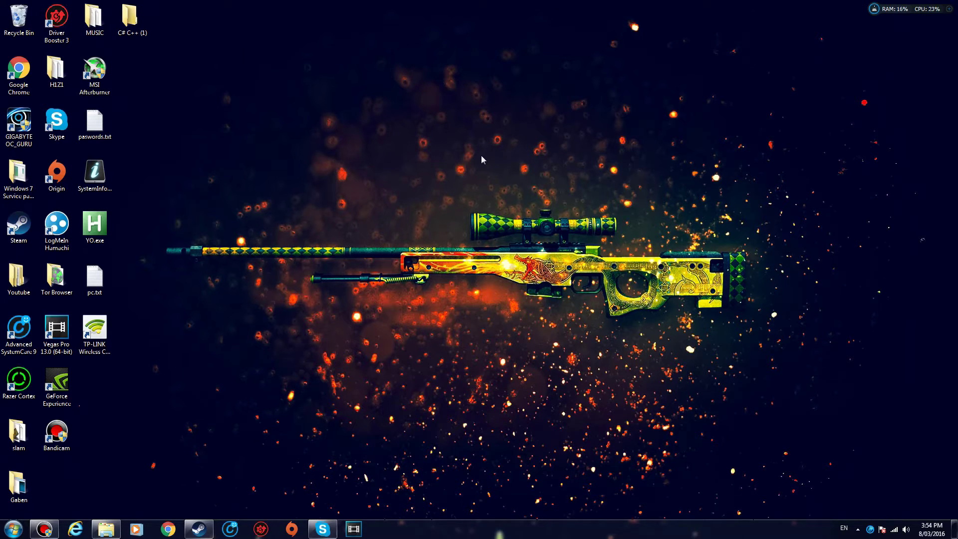
{"action": "right_click", "coordinate": [407, 159]}
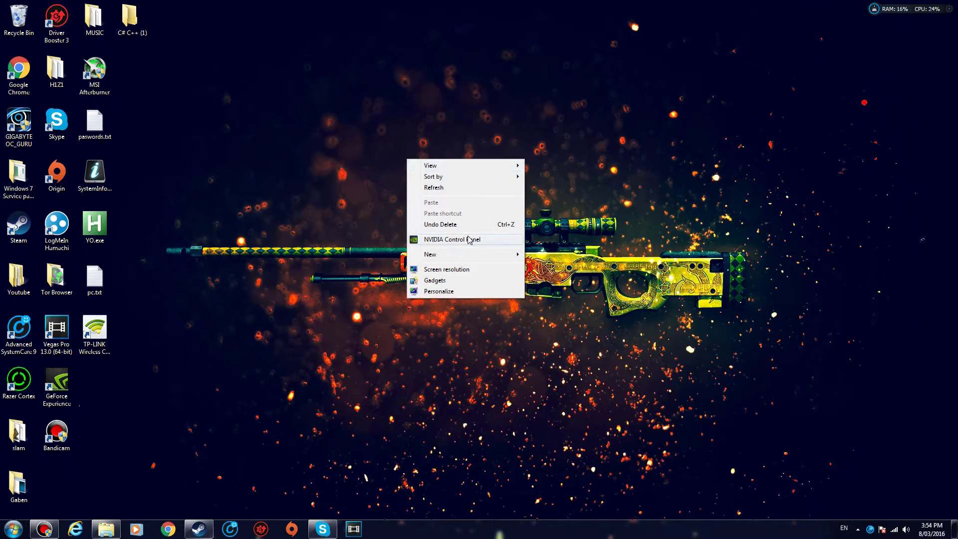
{"action": "left_click", "coordinate": [329, 184]}
Search the computer for "nvidia control panel" and open NVIDIA Control Panel
{"action": "key", "text": "super"}
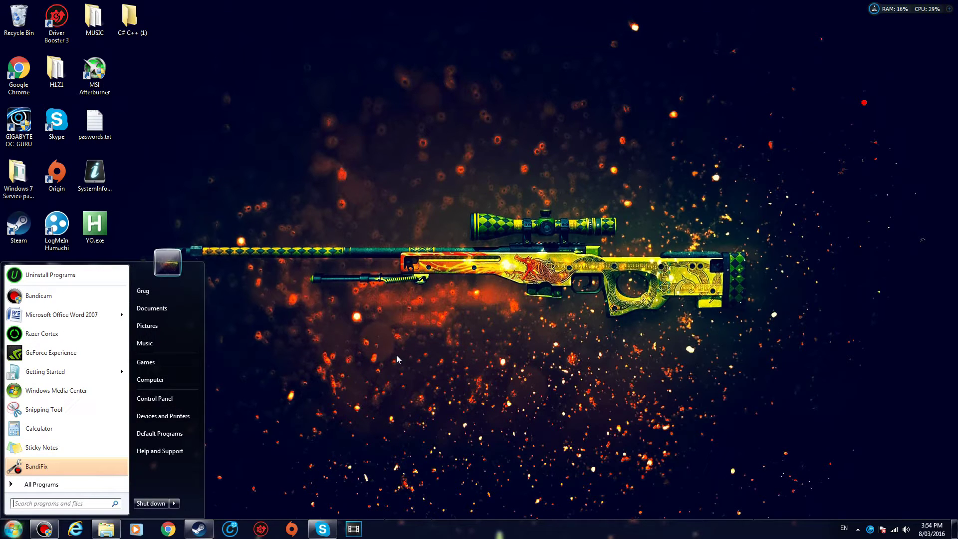
{"action": "type", "text": "nvid"}
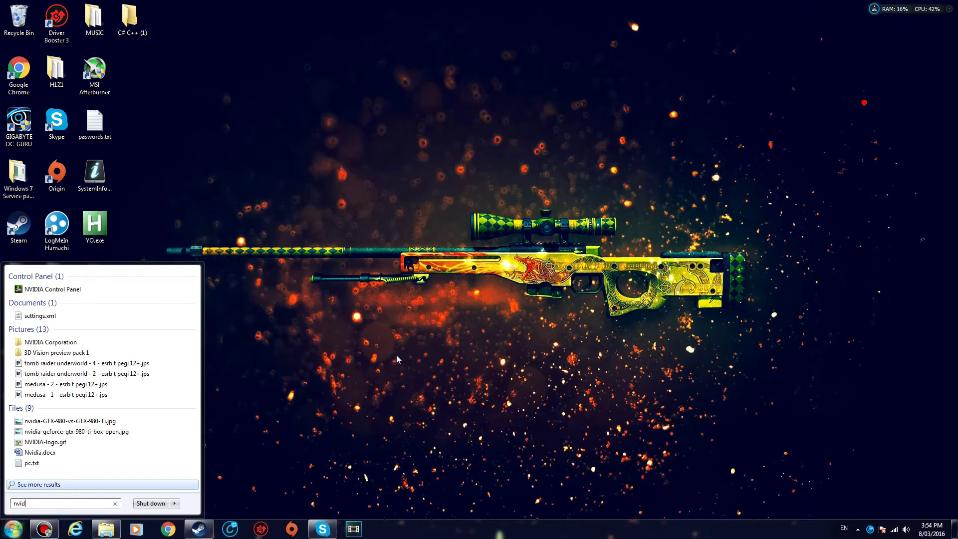
{"action": "type", "text": "ia contr"}
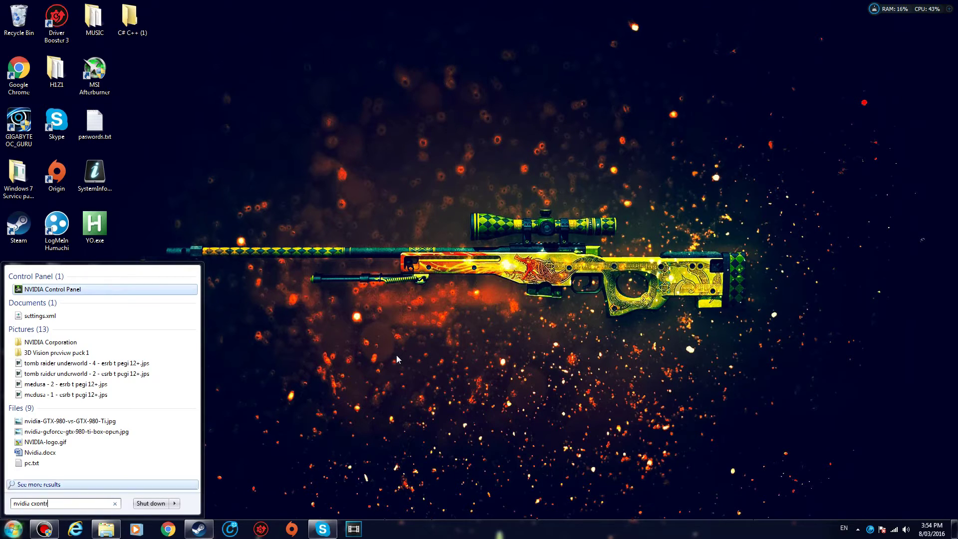
{"action": "type", "text": "ol panel"}
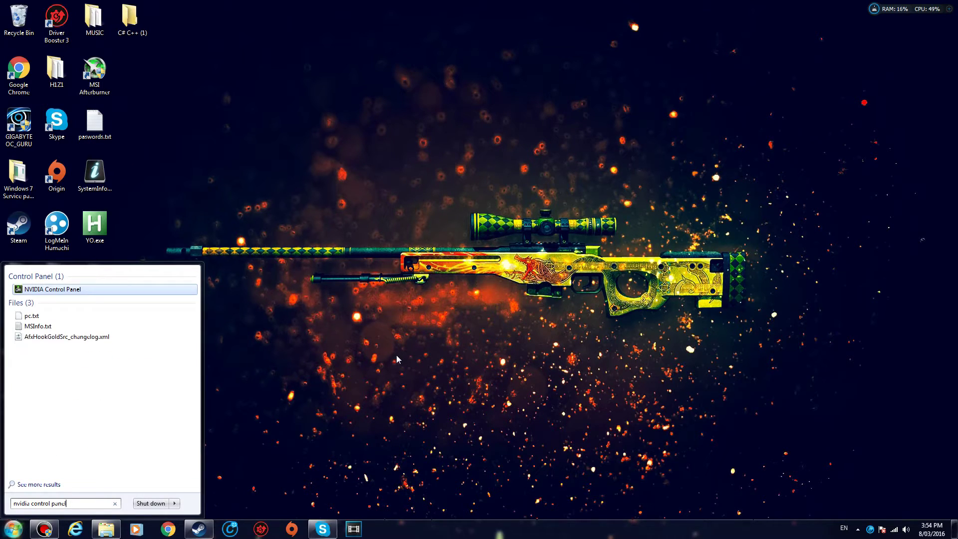
{"action": "left_click", "coordinate": [84, 291]}
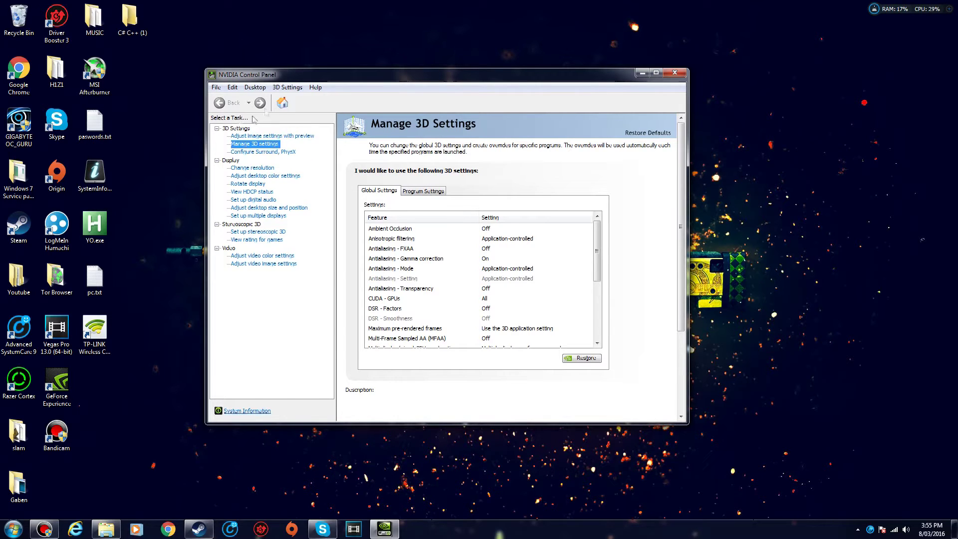
Maximize the window and select Counter-Strike: Global Offensive (csgo.exe) for program-specific settings under Manage 3D Settings
{"action": "left_click", "coordinate": [266, 144]}
{"action": "left_click", "coordinate": [424, 192]}
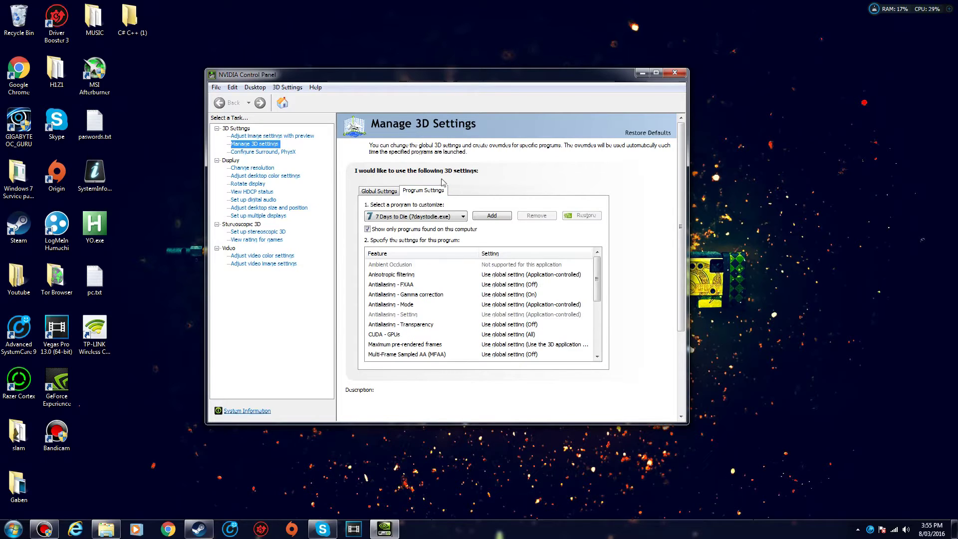
{"action": "double_click", "coordinate": [473, 73]}
{"action": "left_click", "coordinate": [210, 147]}
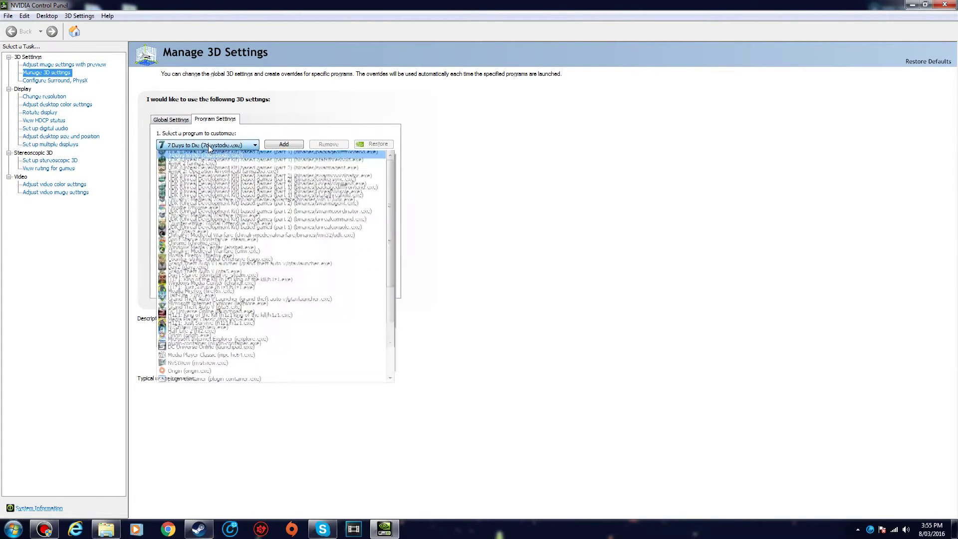
{"action": "left_click", "coordinate": [210, 146]}
{"action": "left_click", "coordinate": [210, 145]}
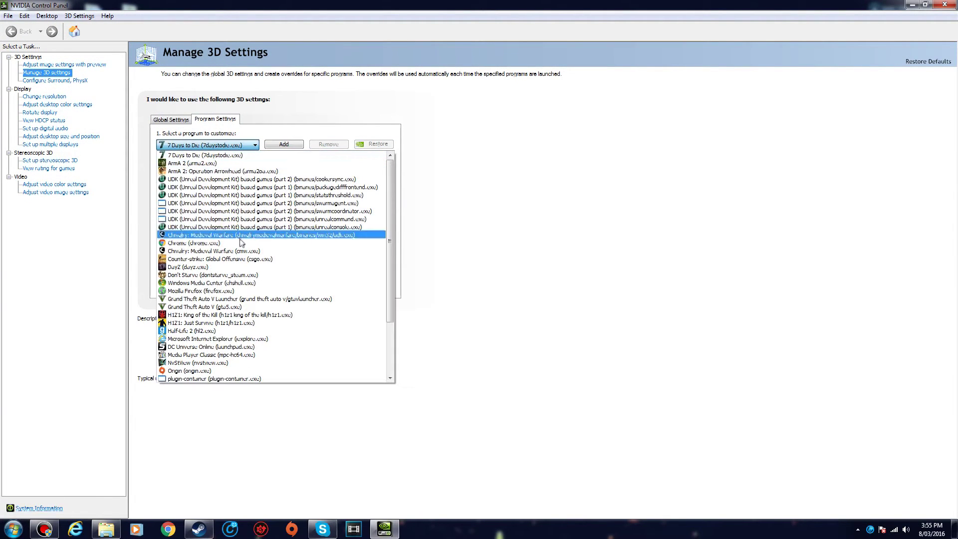
{"action": "left_click", "coordinate": [252, 259]}
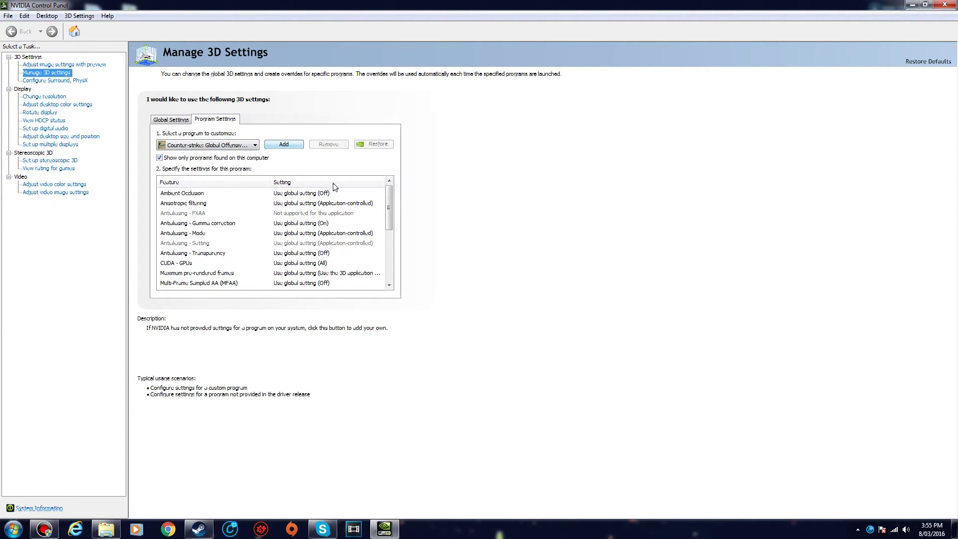
Look through the customizable programs list and the recently used programs offered for adding
{"action": "left_click", "coordinate": [239, 144]}
{"action": "scroll", "coordinate": [320, 250], "scroll_direction": "down", "scroll_amount": 5}
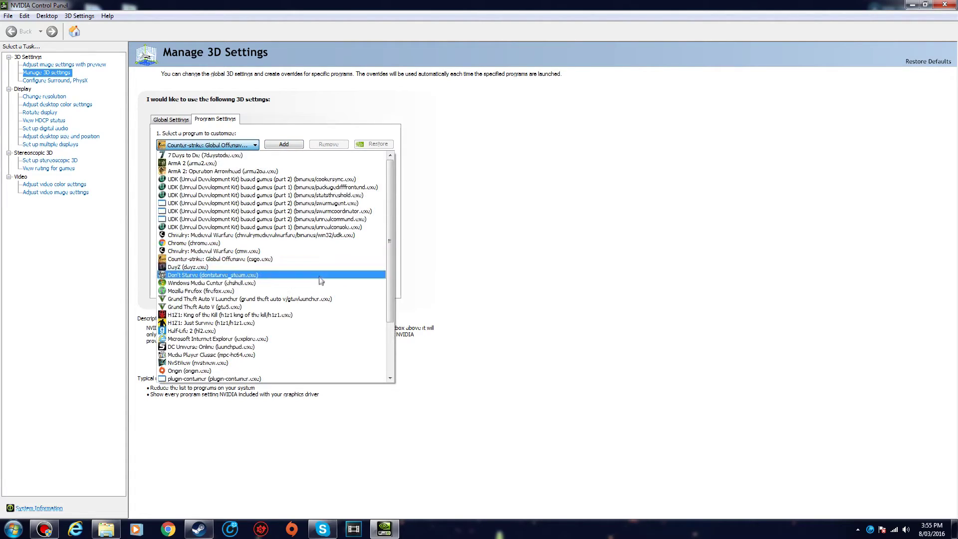
{"action": "scroll", "coordinate": [319, 251], "scroll_direction": "up", "scroll_amount": 5}
{"action": "left_click", "coordinate": [240, 145]}
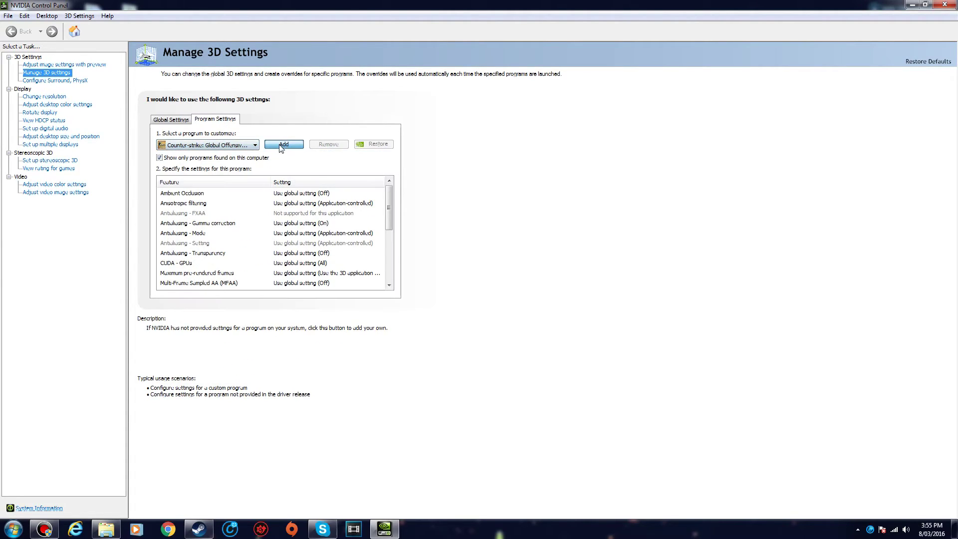
{"action": "left_click", "coordinate": [284, 144]}
{"action": "left_click", "coordinate": [432, 216]}
{"action": "scroll", "coordinate": [434, 210], "scroll_direction": "down", "scroll_amount": 5}
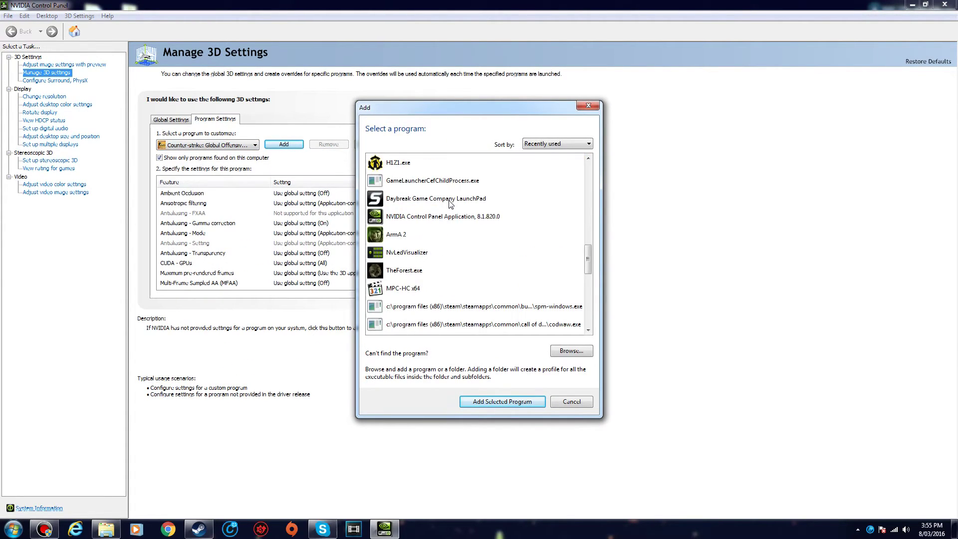
{"action": "scroll", "coordinate": [451, 204], "scroll_direction": "up", "scroll_amount": 5}
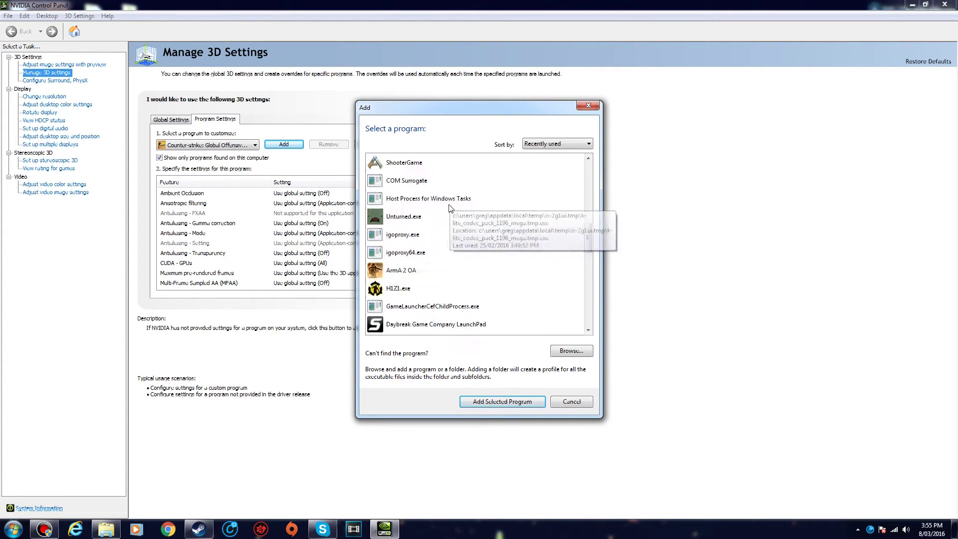
Browse to csgo.exe in Program Files (x86)\Steam\steamapps\common\Counter-Strike Global Offensive on Local Disk (C:), then dismiss the file selection
{"action": "left_click", "coordinate": [571, 351]}
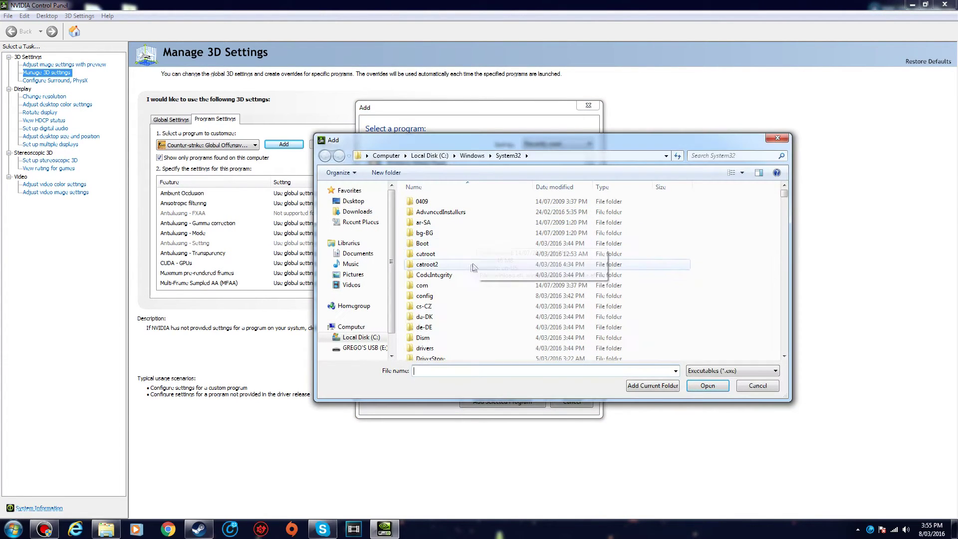
{"action": "left_click", "coordinate": [361, 337]}
{"action": "double_click", "coordinate": [441, 275]}
{"action": "scroll", "coordinate": [464, 288], "scroll_direction": "down", "scroll_amount": 5}
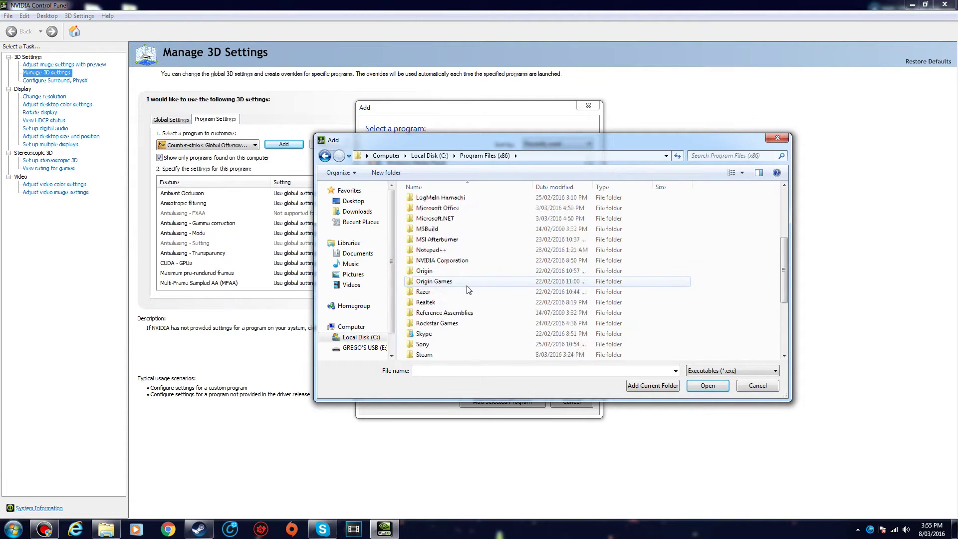
{"action": "double_click", "coordinate": [446, 291]}
{"action": "scroll", "coordinate": [452, 304], "scroll_direction": "down", "scroll_amount": 2}
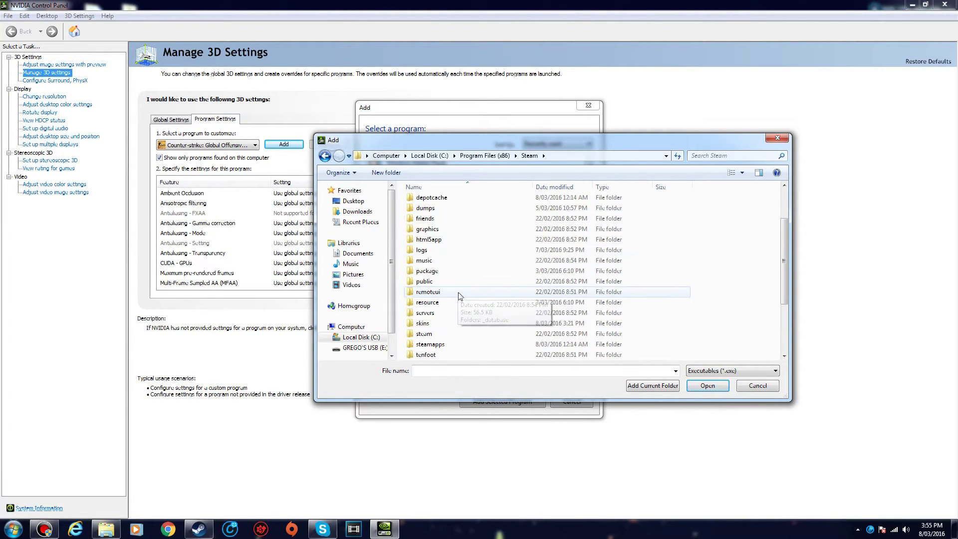
{"action": "double_click", "coordinate": [454, 344]}
{"action": "double_click", "coordinate": [431, 201]}
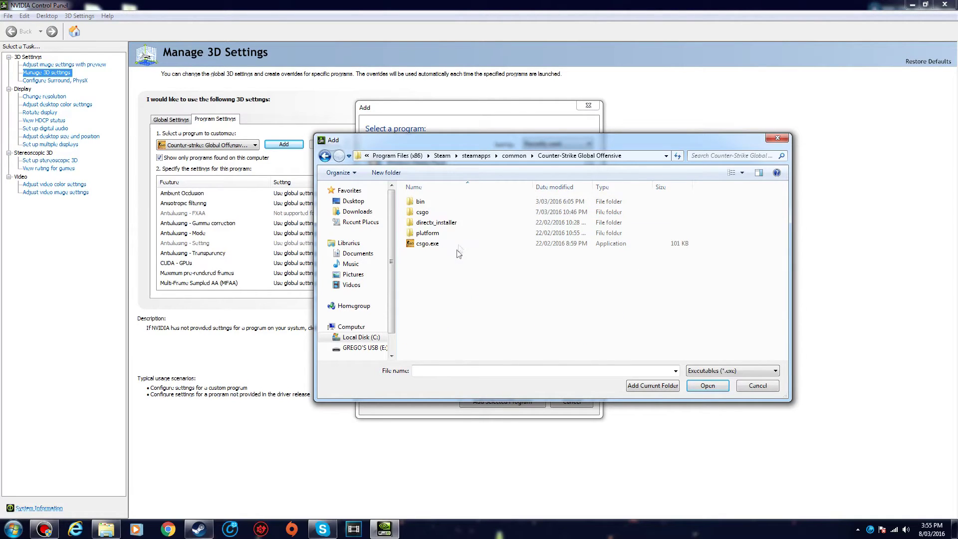
{"action": "left_click", "coordinate": [430, 245]}
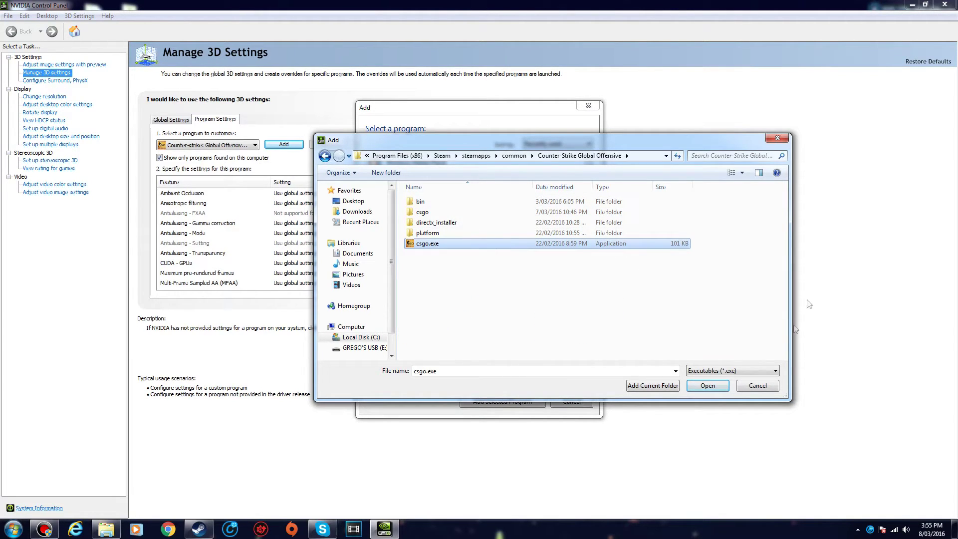
{"action": "left_click", "coordinate": [777, 138]}
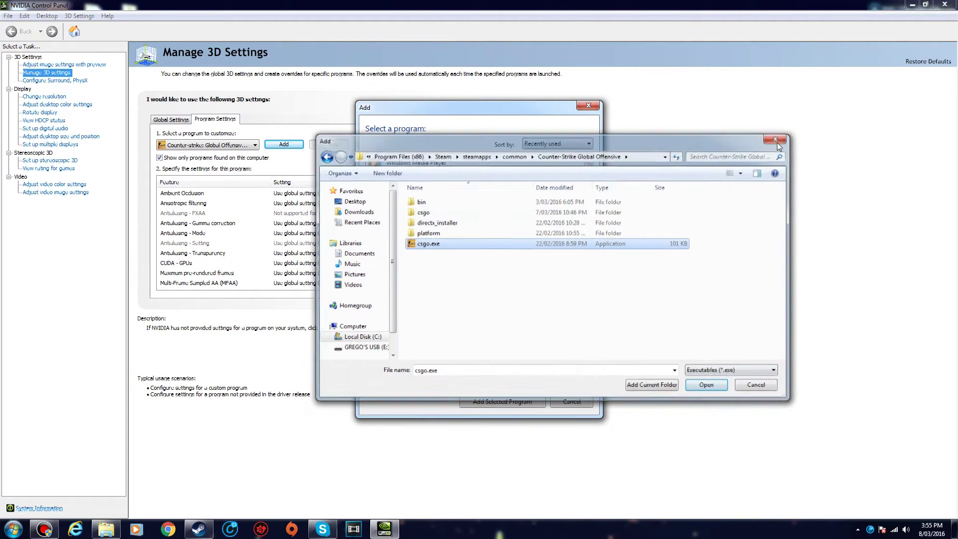
Add csgo.exe from the recently used programs as the program to customize
{"action": "left_click", "coordinate": [411, 236]}
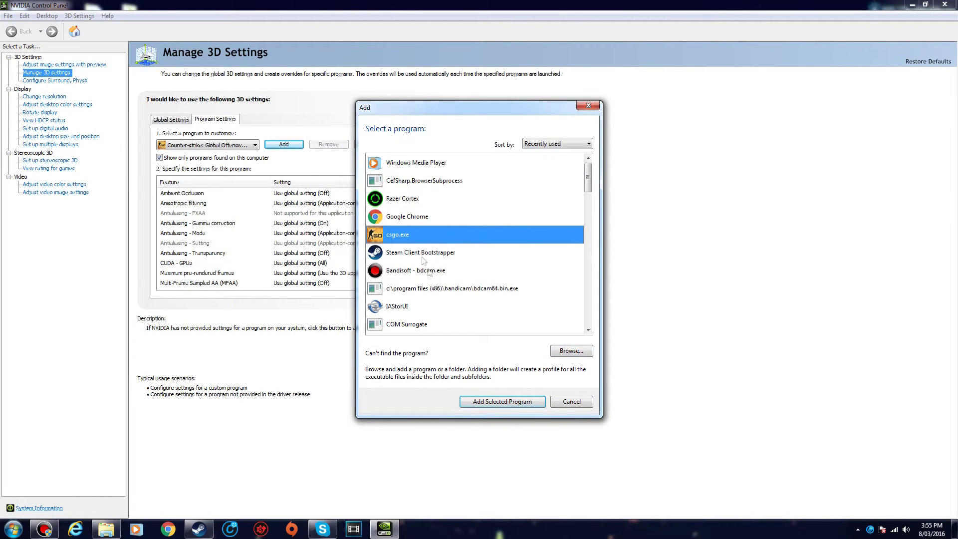
{"action": "left_click", "coordinate": [499, 402]}
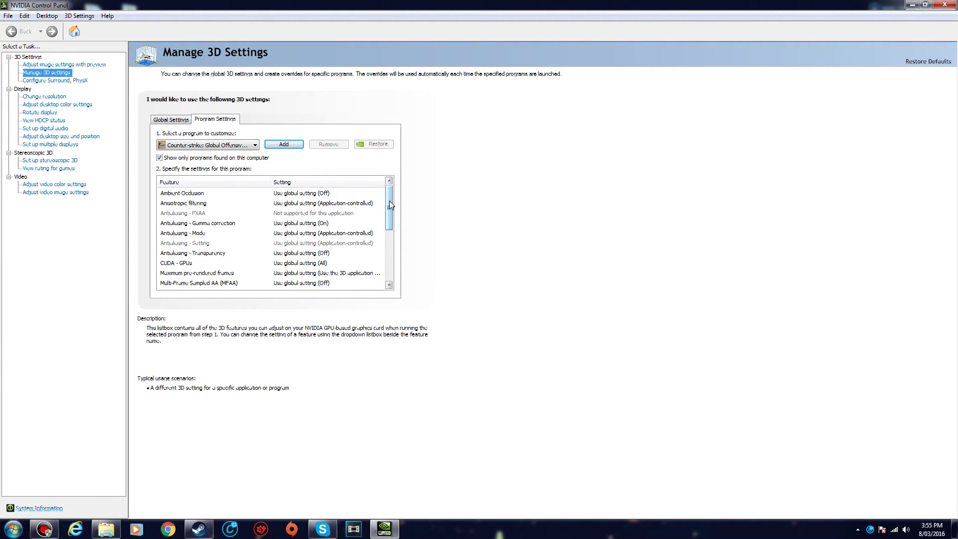
Set Ambient Occlusion to Performance, pre-rendered frames to the 3D application setting, and anisotropic filtering, gamma correction, transparency and MFAA to Off; close the window
{"action": "mouse_move", "coordinate": [391, 204]}
{"action": "left_mouse_down"}
{"action": "mouse_move", "coordinate": [387, 259]}
{"action": "mouse_move", "coordinate": [389, 200]}
{"action": "left_mouse_up"}
{"action": "left_click", "coordinate": [325, 193]}
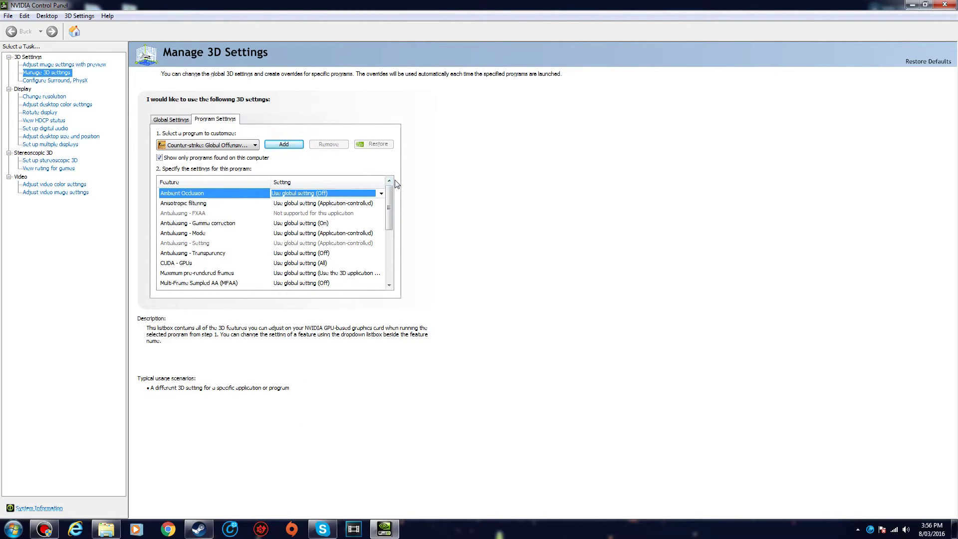
{"action": "mouse_move", "coordinate": [393, 200]}
{"action": "left_mouse_down"}
{"action": "mouse_move", "coordinate": [389, 250]}
{"action": "mouse_move", "coordinate": [389, 199]}
{"action": "left_mouse_up"}
{"action": "left_click", "coordinate": [340, 195]}
{"action": "left_click", "coordinate": [339, 197]}
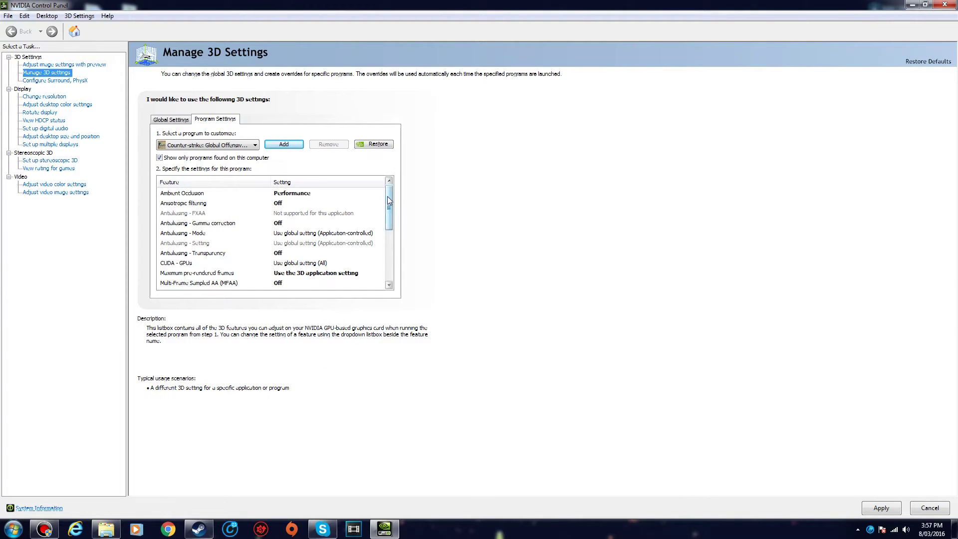
{"action": "mouse_move", "coordinate": [390, 200]}
{"action": "left_mouse_down"}
{"action": "mouse_move", "coordinate": [390, 250]}
{"action": "mouse_move", "coordinate": [394, 190]}
{"action": "left_mouse_up"}
{"action": "left_click", "coordinate": [944, 6]}
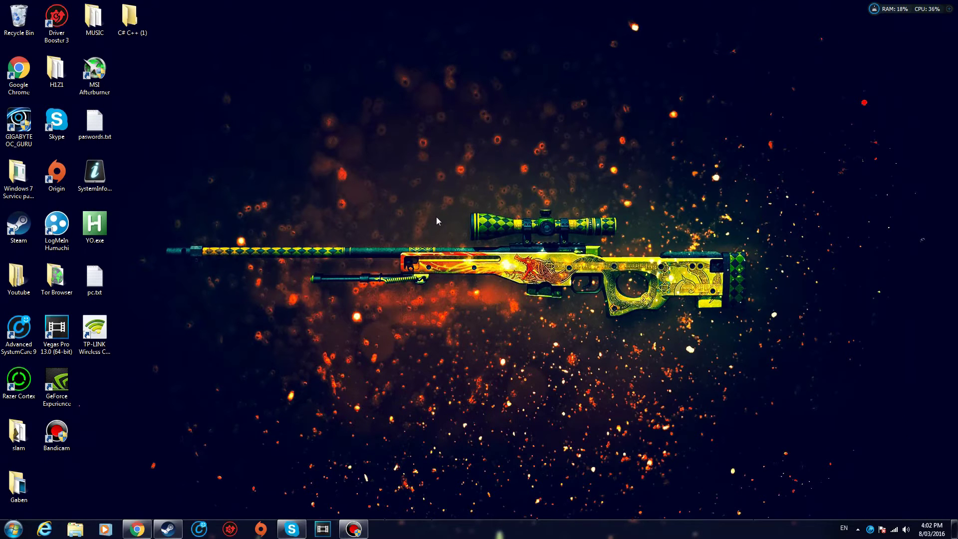
Switch to Chrome and download the application executable files from the Disable CPU Core Parking Utility page
{"action": "left_click", "coordinate": [137, 529]}
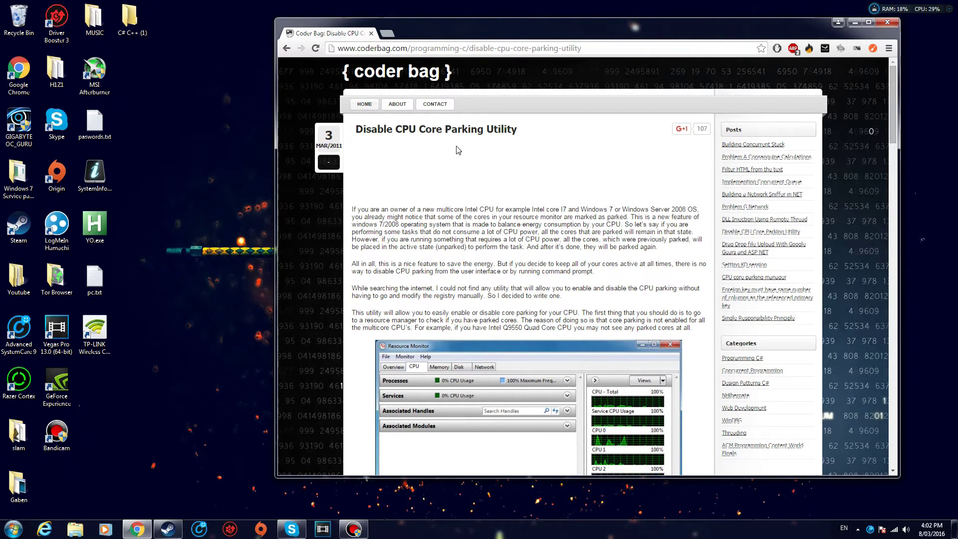
{"action": "scroll", "coordinate": [461, 149], "scroll_direction": "down", "scroll_amount": 10}
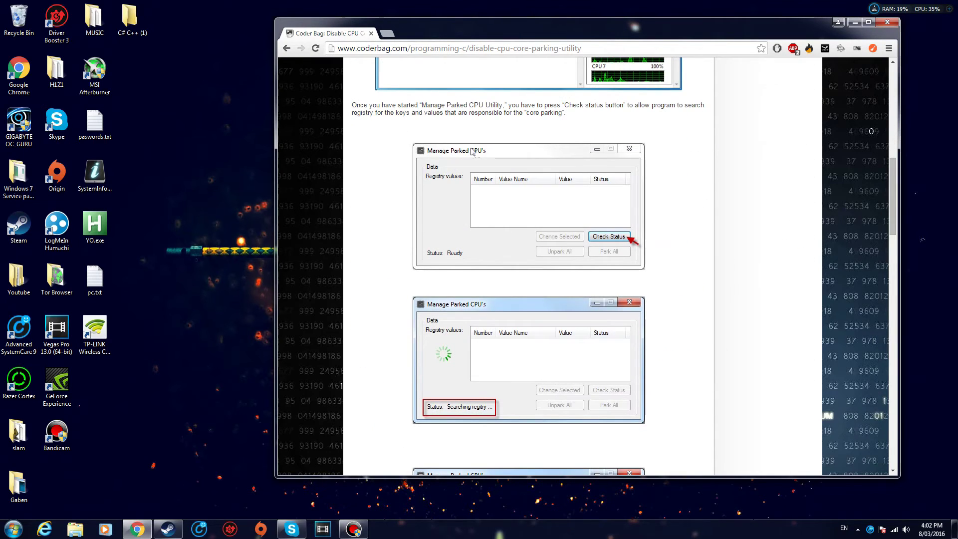
{"action": "scroll", "coordinate": [702, 172], "scroll_direction": "down", "scroll_amount": 3}
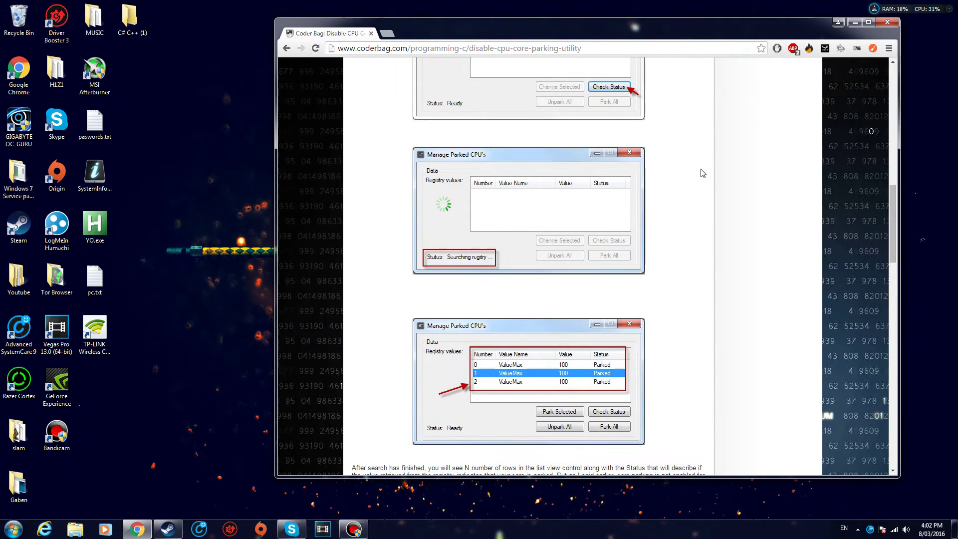
{"action": "scroll", "coordinate": [686, 156], "scroll_direction": "down", "scroll_amount": 4}
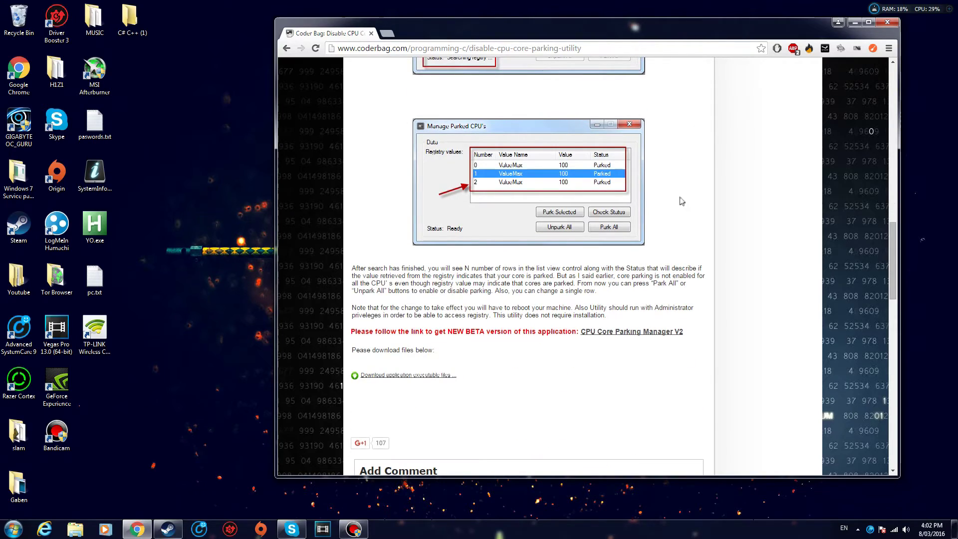
{"action": "scroll", "coordinate": [726, 123], "scroll_direction": "up", "scroll_amount": 15}
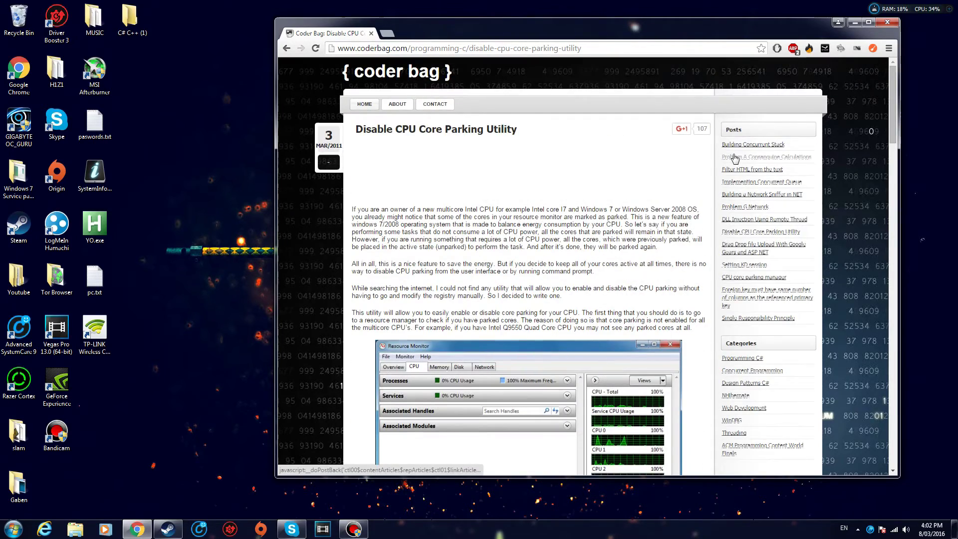
{"action": "scroll", "coordinate": [735, 159], "scroll_direction": "down", "scroll_amount": 10}
{"action": "scroll", "coordinate": [735, 160], "scroll_direction": "down", "scroll_amount": 4}
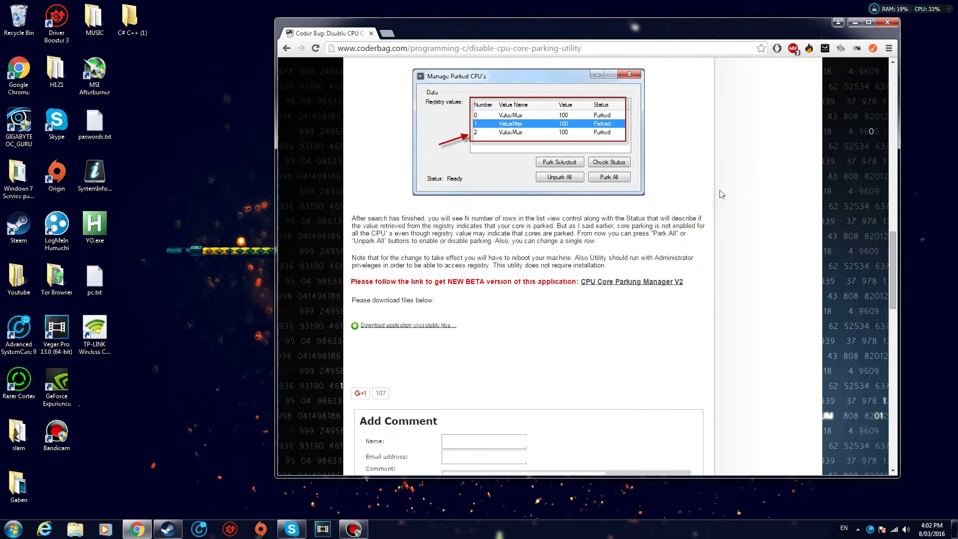
{"action": "left_click", "coordinate": [382, 328]}
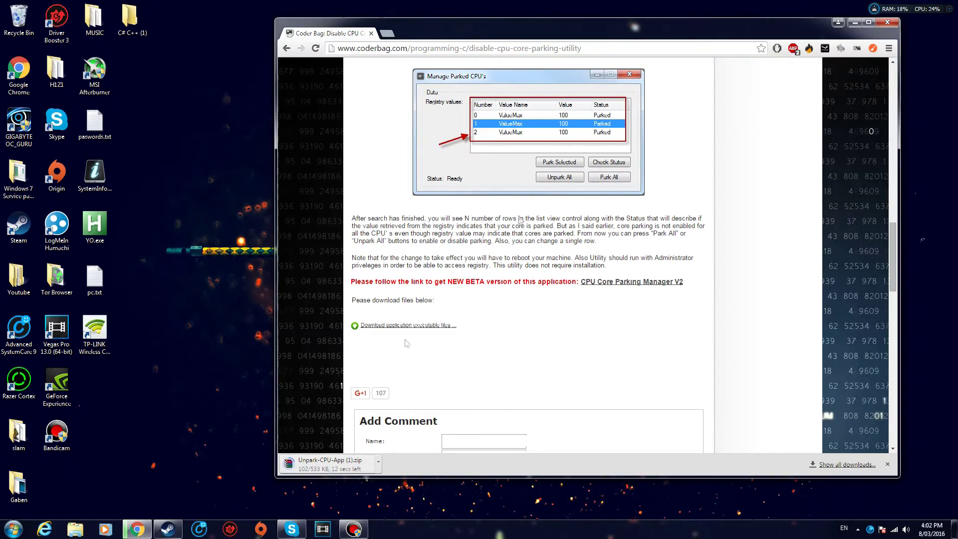
Put Unpark-CPU-App (1).zip on the desktop, extract it there with the resulting folder beside it, and close the browser
{"action": "mouse_move", "coordinate": [747, 27]}
{"action": "left_mouse_down"}
{"action": "mouse_move", "coordinate": [798, 189]}
{"action": "mouse_move", "coordinate": [718, 20]}
{"action": "mouse_move", "coordinate": [740, 22]}
{"action": "left_mouse_up"}
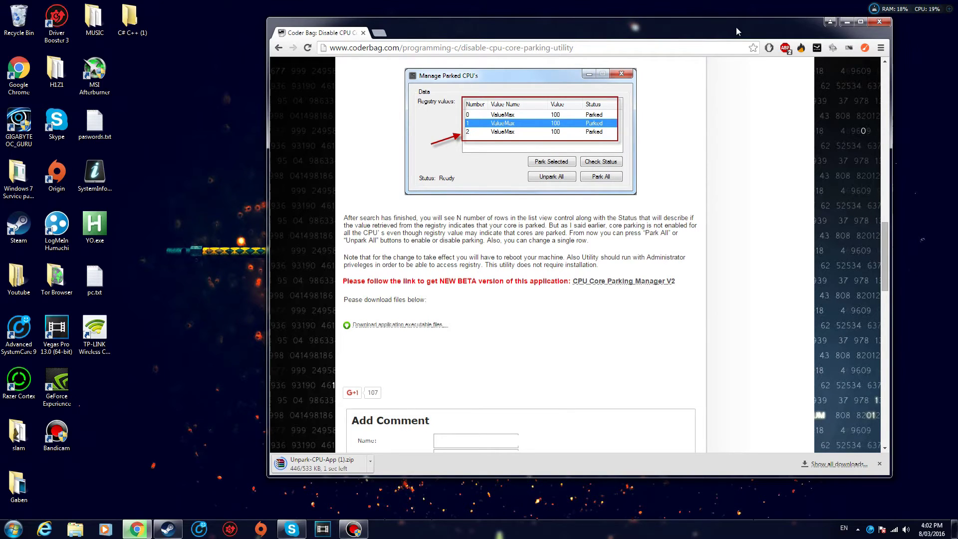
{"action": "left_click_drag", "start_coordinate": [314, 464], "coordinate": [170, 342]}
{"action": "right_click", "coordinate": [168, 340]}
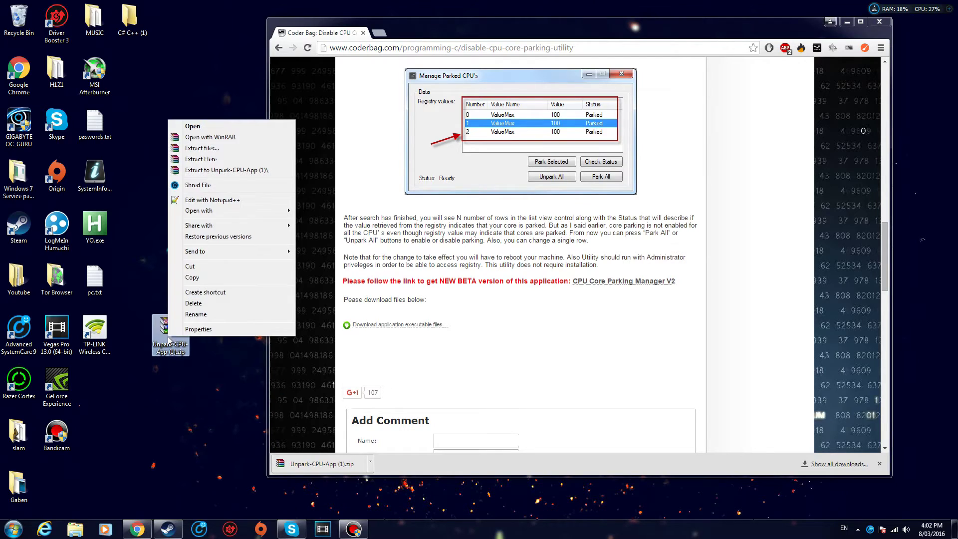
{"action": "left_click", "coordinate": [222, 159]}
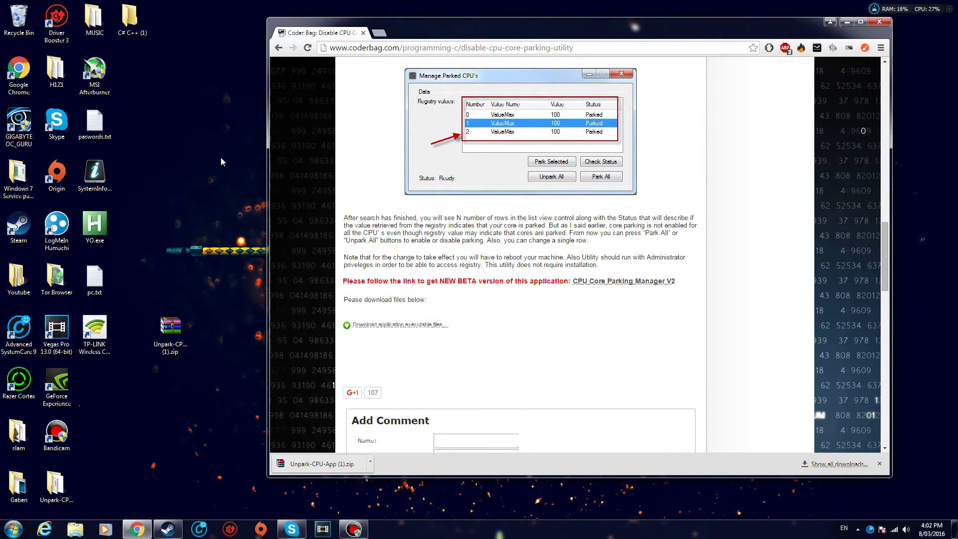
{"action": "left_click_drag", "start_coordinate": [55, 482], "coordinate": [207, 335]}
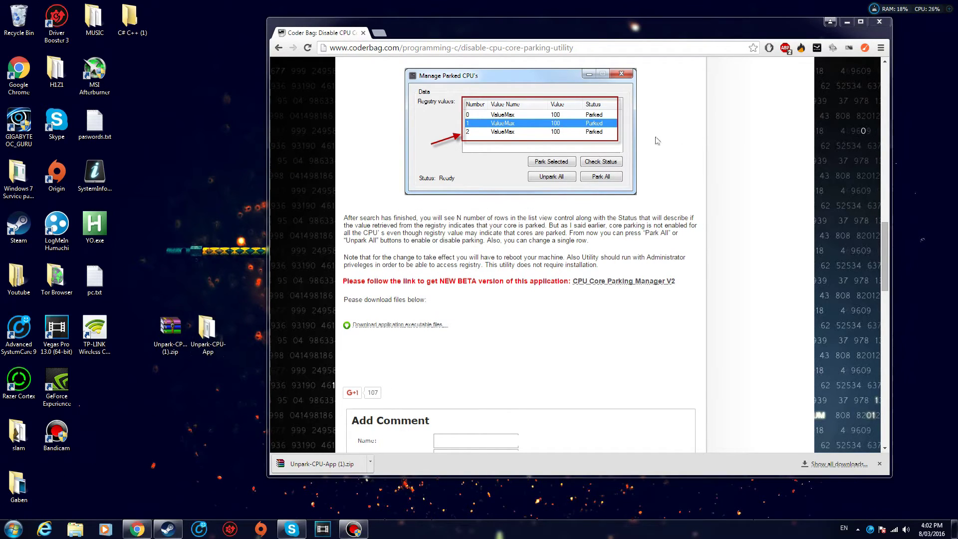
{"action": "left_click", "coordinate": [879, 23]}
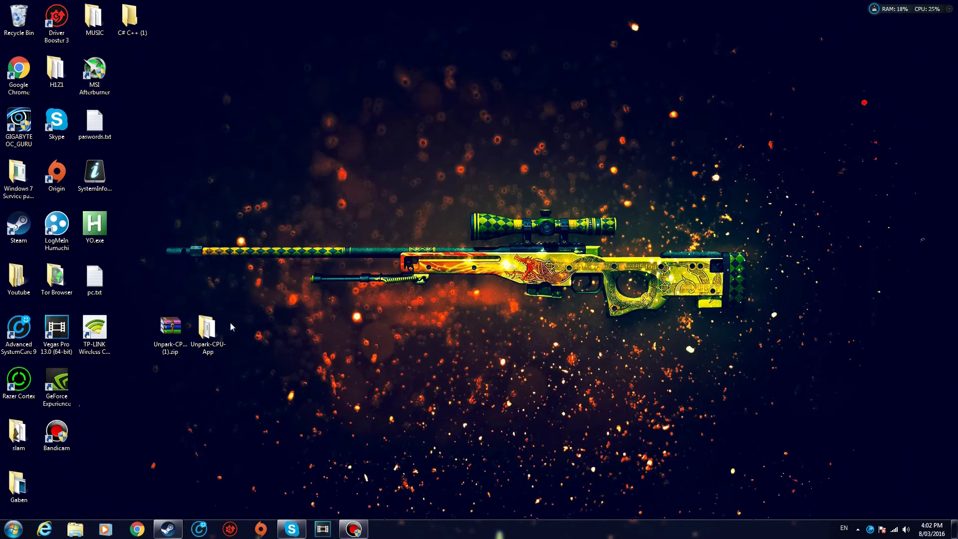
Open the extracted Unpark-CPU-App folder and run UnparkCPU.exe as administrator
{"action": "double_click", "coordinate": [218, 329]}
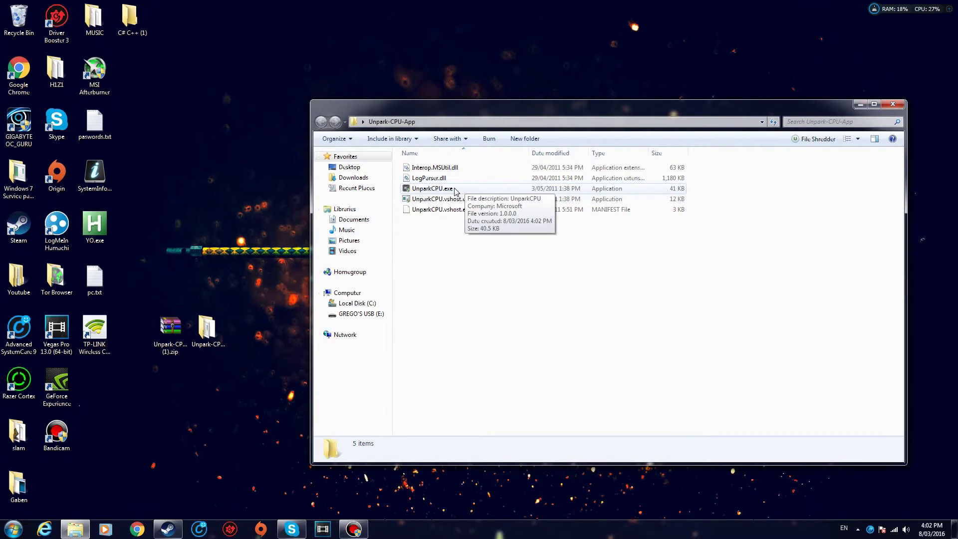
{"action": "left_click", "coordinate": [454, 190]}
{"action": "right_click", "coordinate": [470, 188]}
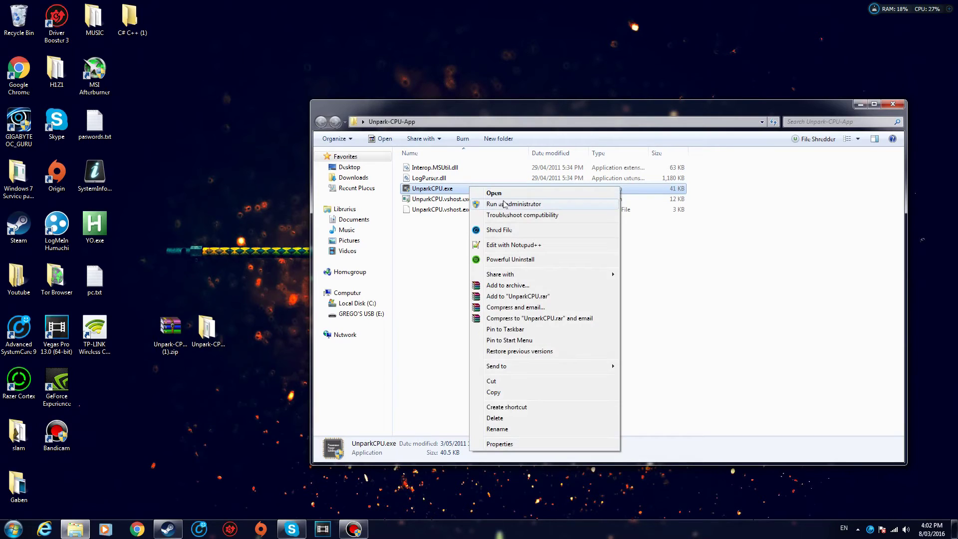
{"action": "left_click", "coordinate": [508, 205]}
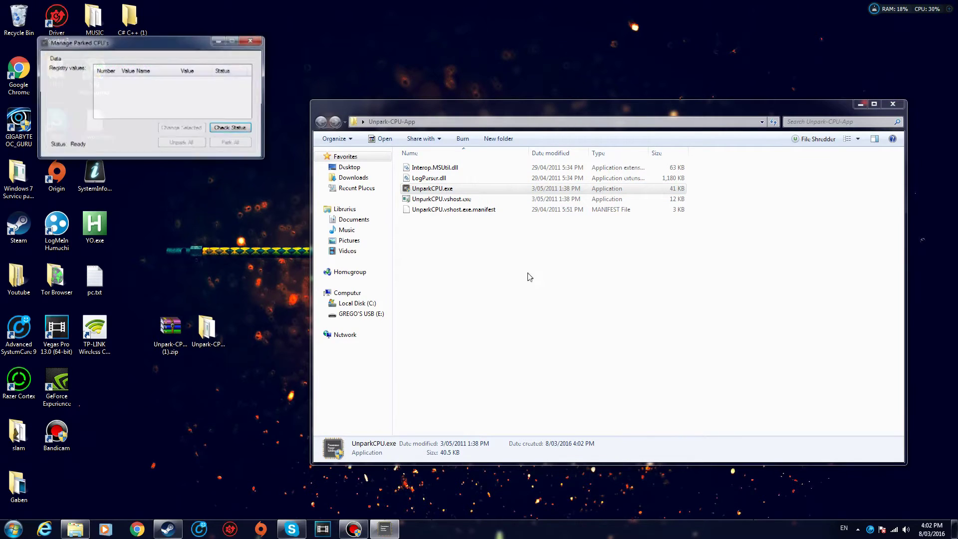
Check the parking status of the CPU cores, unpark all of them, and close the utility
{"action": "left_click_drag", "start_coordinate": [173, 49], "coordinate": [242, 115]}
{"action": "left_click", "coordinate": [246, 195]}
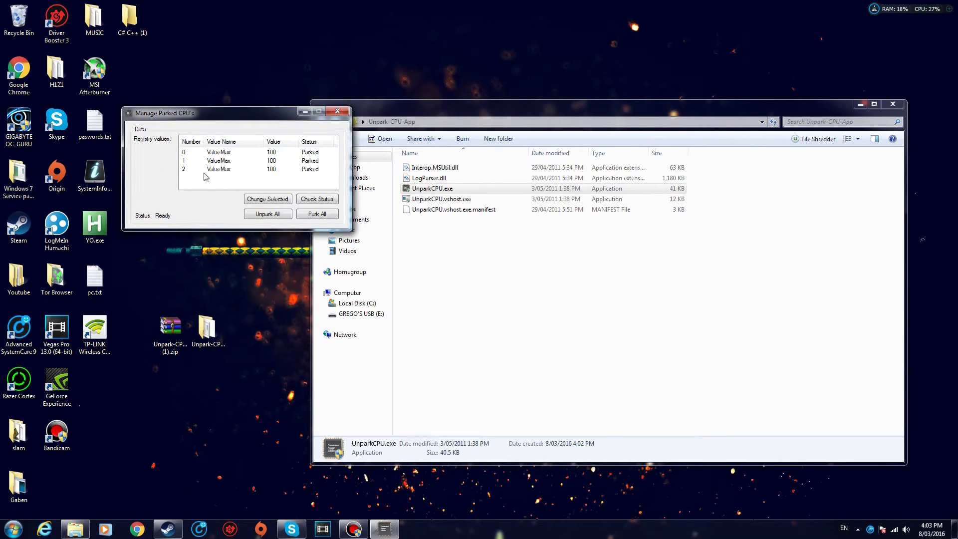
{"action": "left_click_drag", "start_coordinate": [218, 183], "coordinate": [237, 188]}
{"action": "left_click", "coordinate": [262, 215]}
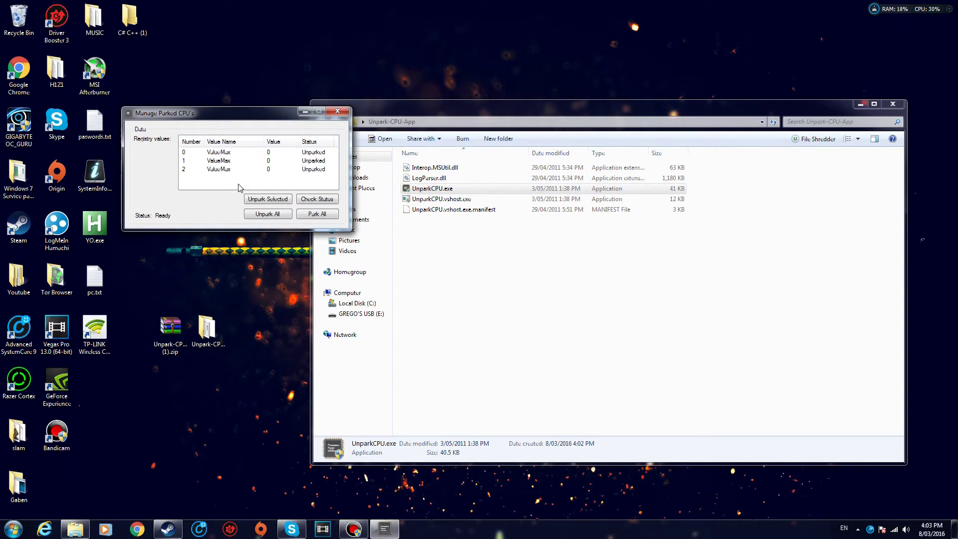
{"action": "left_click_drag", "start_coordinate": [239, 184], "coordinate": [286, 152]}
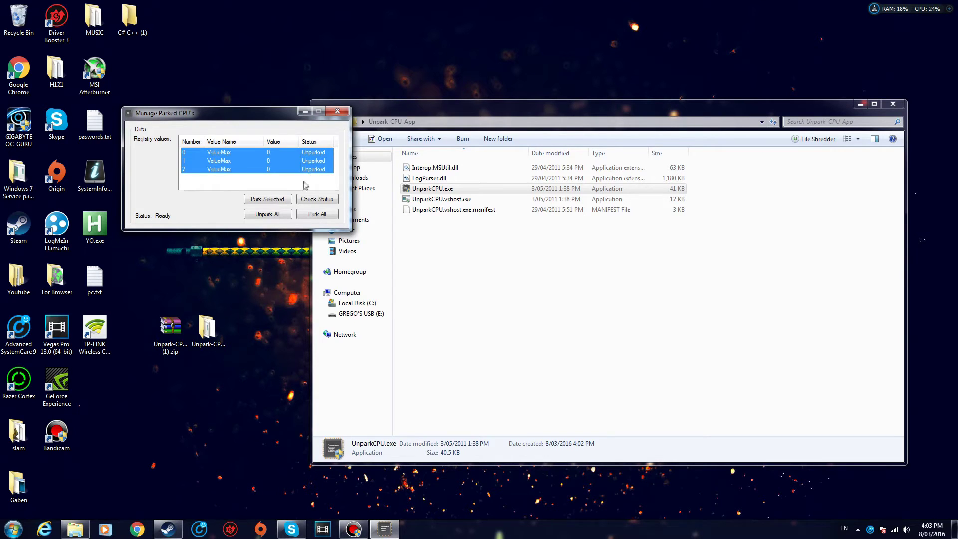
{"action": "left_click", "coordinate": [338, 111]}
{"action": "left_click_drag", "start_coordinate": [433, 108], "coordinate": [389, 65]}
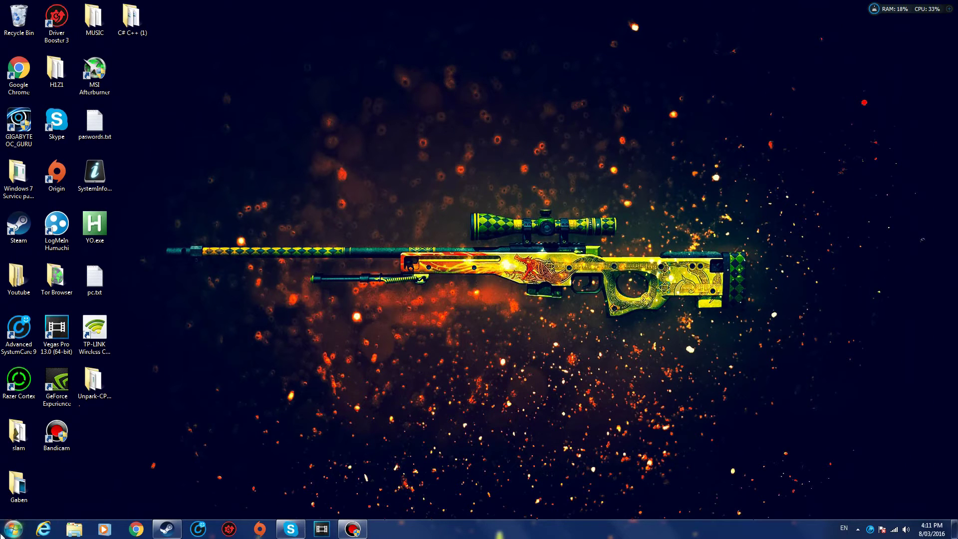
Open the Performance Options from the computer's advanced system settings and place the dialog beside System Properties
{"action": "left_click", "coordinate": [13, 529]}
{"action": "left_click", "coordinate": [81, 482]}
{"action": "type", "text": "system"}
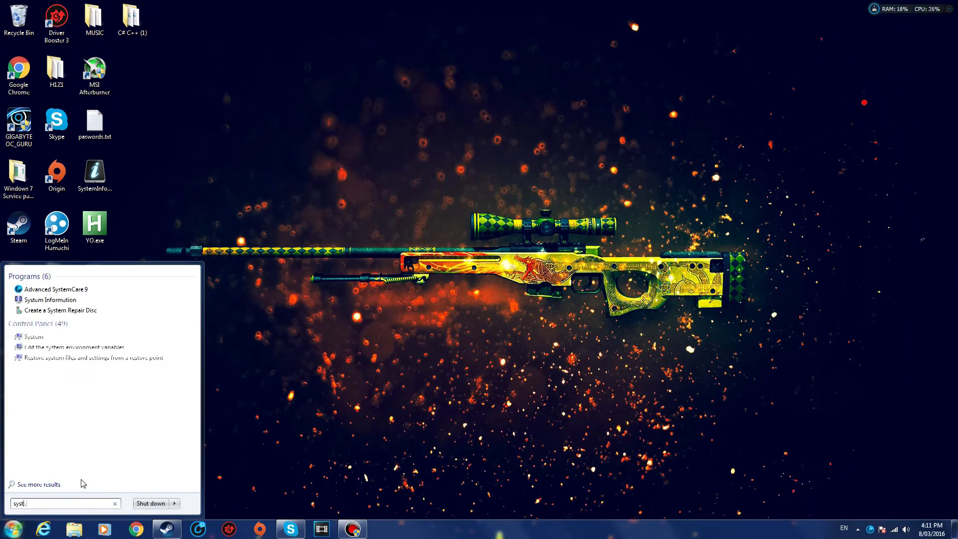
{"action": "left_click", "coordinate": [45, 337]}
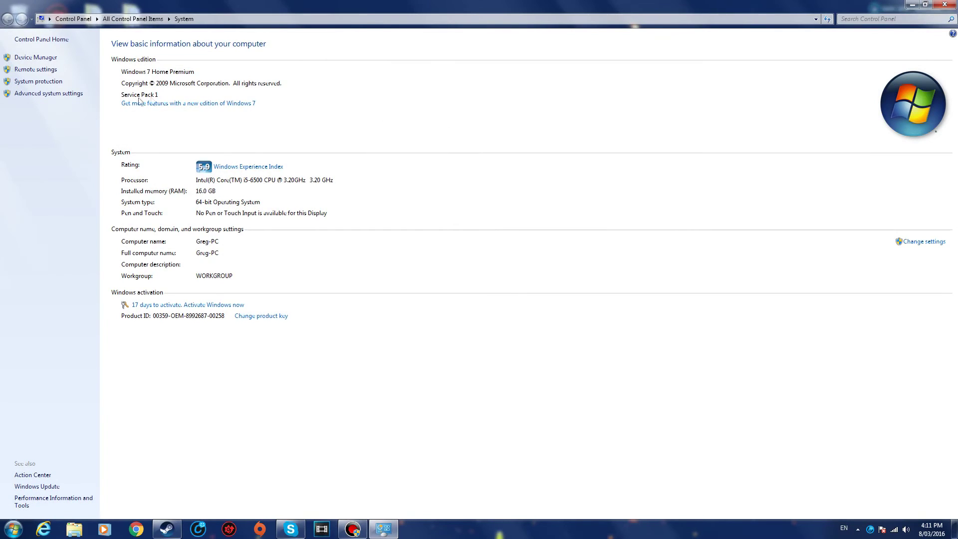
{"action": "left_click", "coordinate": [42, 95]}
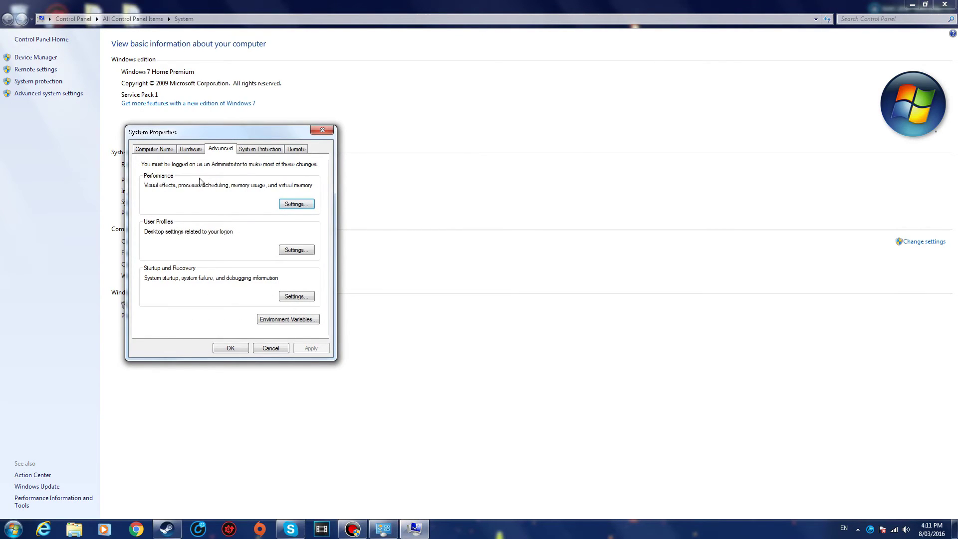
{"action": "left_click", "coordinate": [297, 206]}
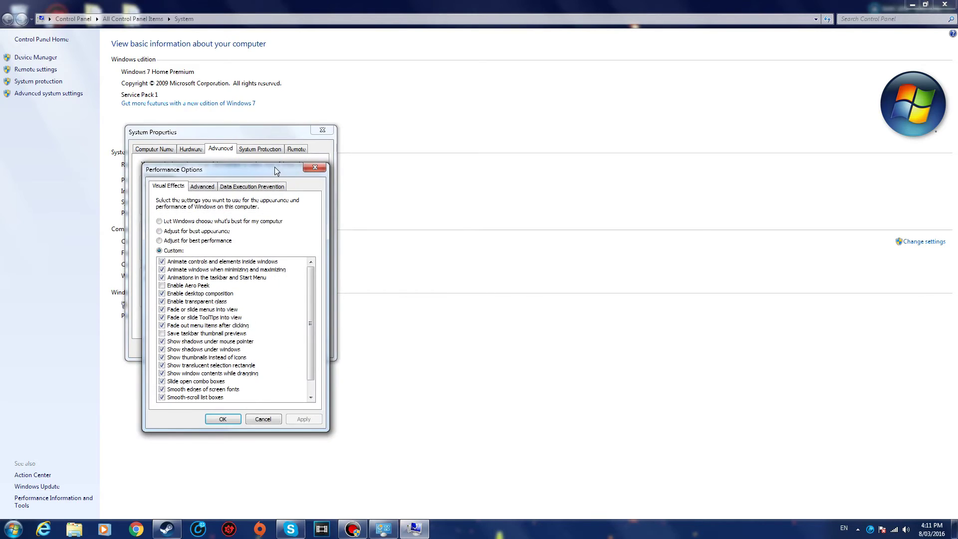
{"action": "left_click_drag", "start_coordinate": [276, 169], "coordinate": [528, 164]}
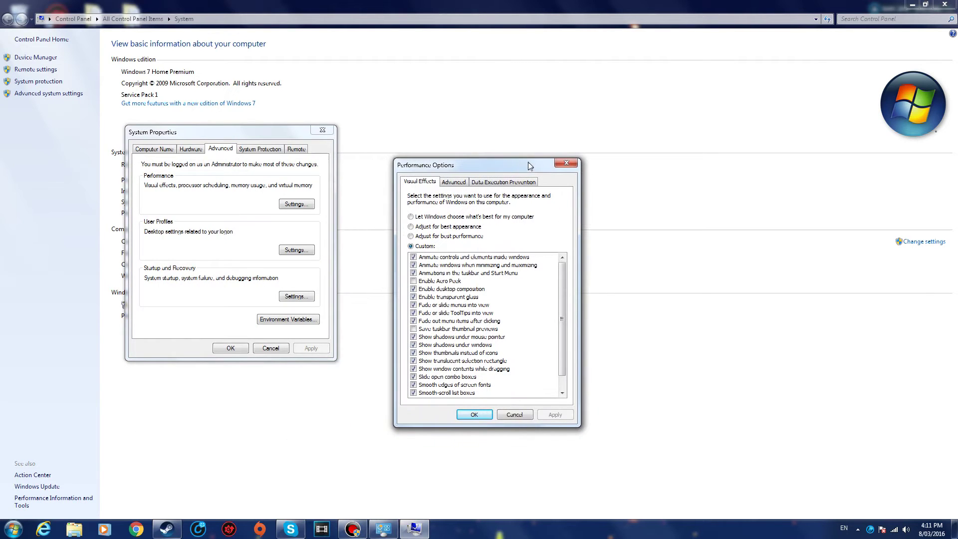
Adjust the visual effects for best performance, re-enable only "Use visual styles on windows and buttons", and apply the changes
{"action": "left_click", "coordinate": [465, 241]}
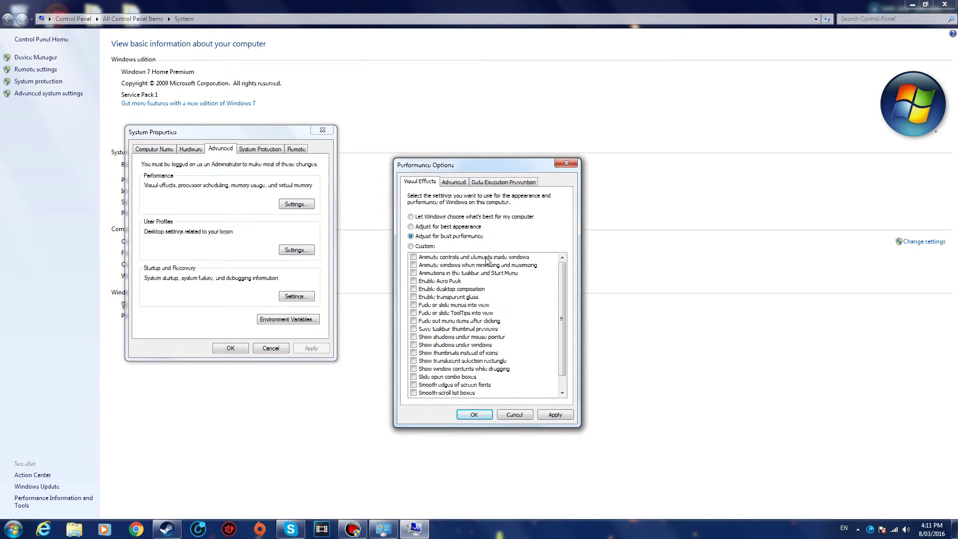
{"action": "left_click_drag", "start_coordinate": [561, 311], "coordinate": [548, 349]}
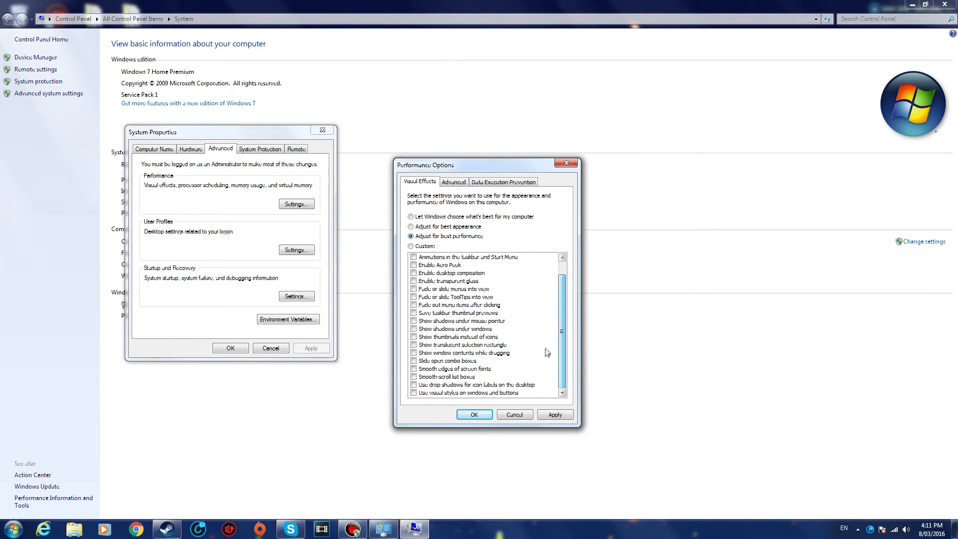
{"action": "left_click", "coordinate": [414, 393]}
{"action": "left_click", "coordinate": [555, 415]}
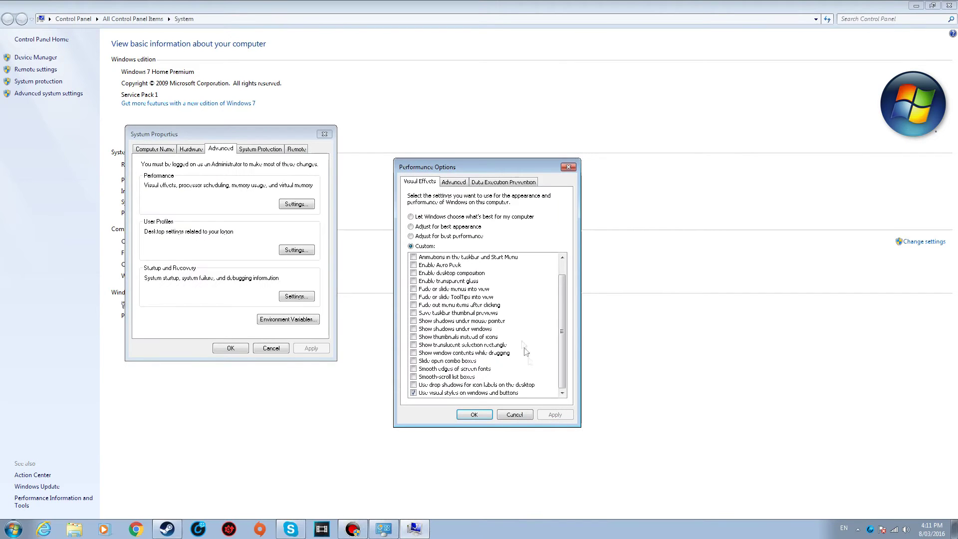
{"action": "left_click_drag", "start_coordinate": [490, 170], "coordinate": [527, 106]}
{"action": "left_click_drag", "start_coordinate": [602, 121], "coordinate": [720, 147]}
{"action": "left_click", "coordinate": [640, 111]}
{"action": "left_click_drag", "start_coordinate": [549, 6], "coordinate": [492, 136]}
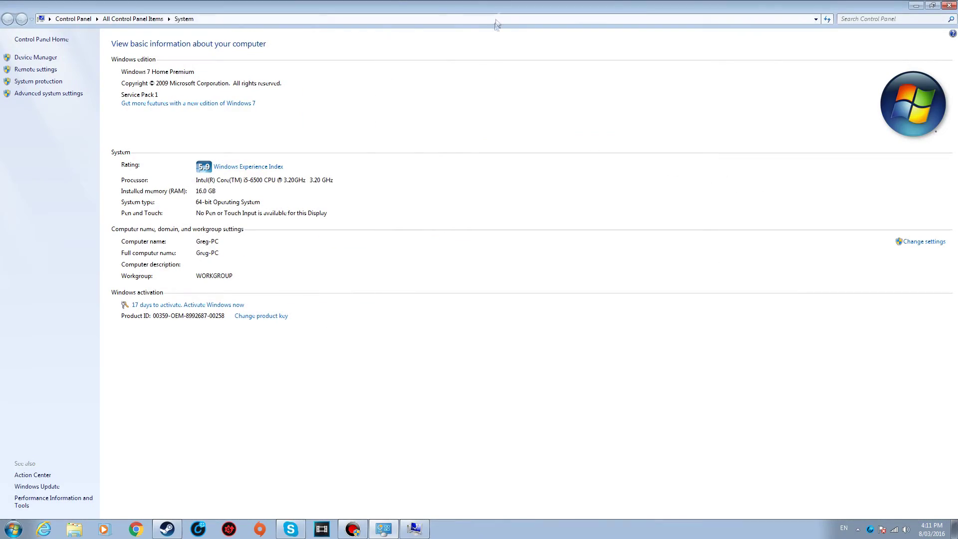
{"action": "key", "text": "super+Up"}
{"action": "left_click", "coordinate": [414, 533]}
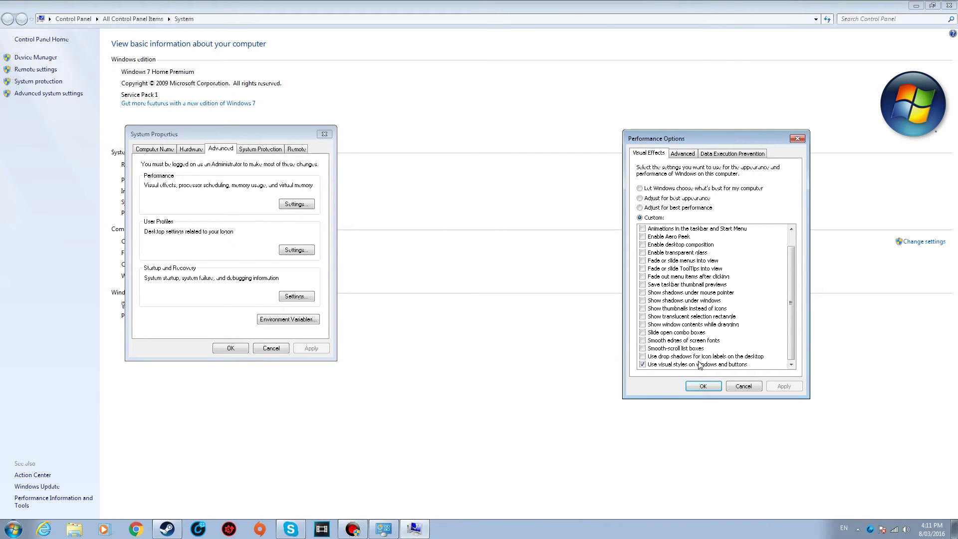
Turn off "Use visual styles on windows and buttons" and apply the change
{"action": "left_click", "coordinate": [643, 366]}
{"action": "left_click", "coordinate": [784, 386]}
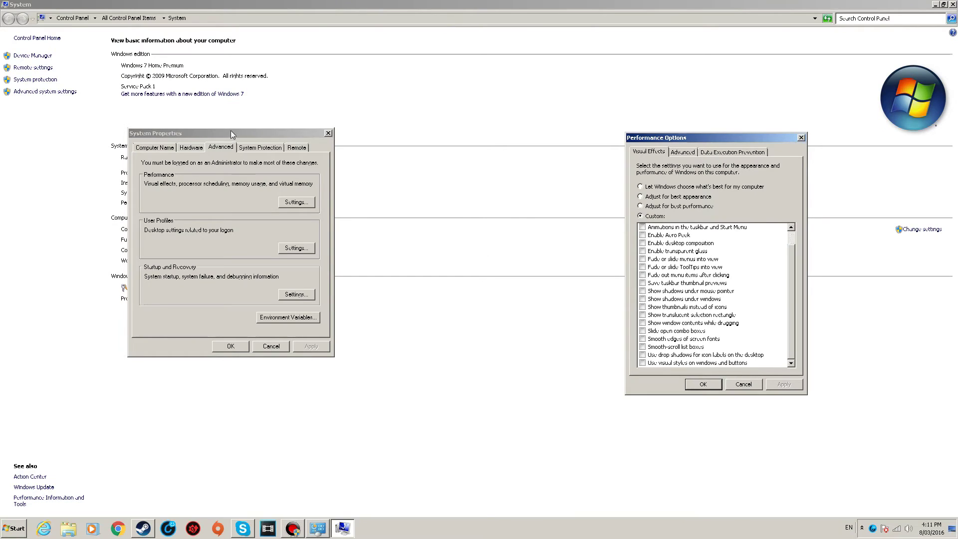
{"action": "left_click_drag", "start_coordinate": [739, 138], "coordinate": [649, 102]}
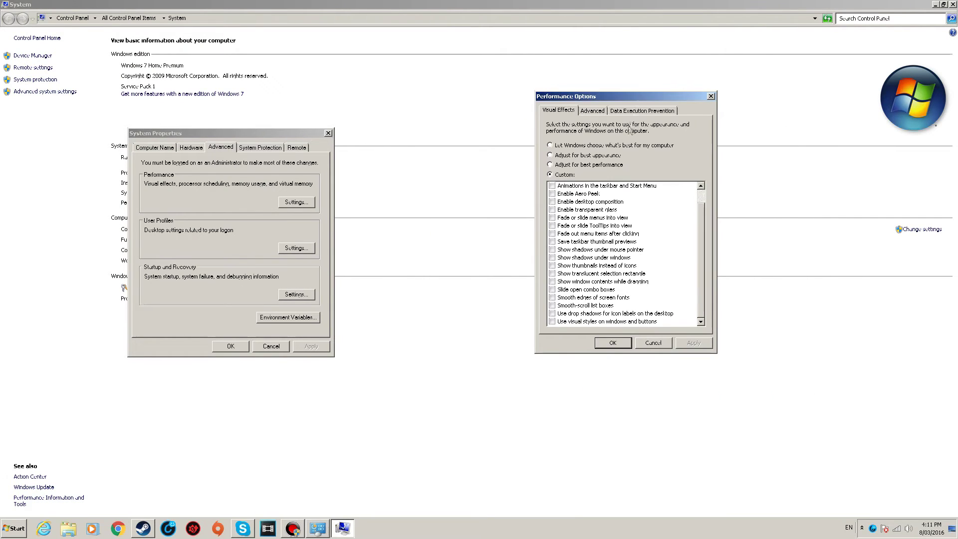
Turn "Use visual styles on windows and buttons" back on, apply the change, and close Performance Options
{"action": "left_click", "coordinate": [552, 322]}
{"action": "left_click", "coordinate": [694, 343]}
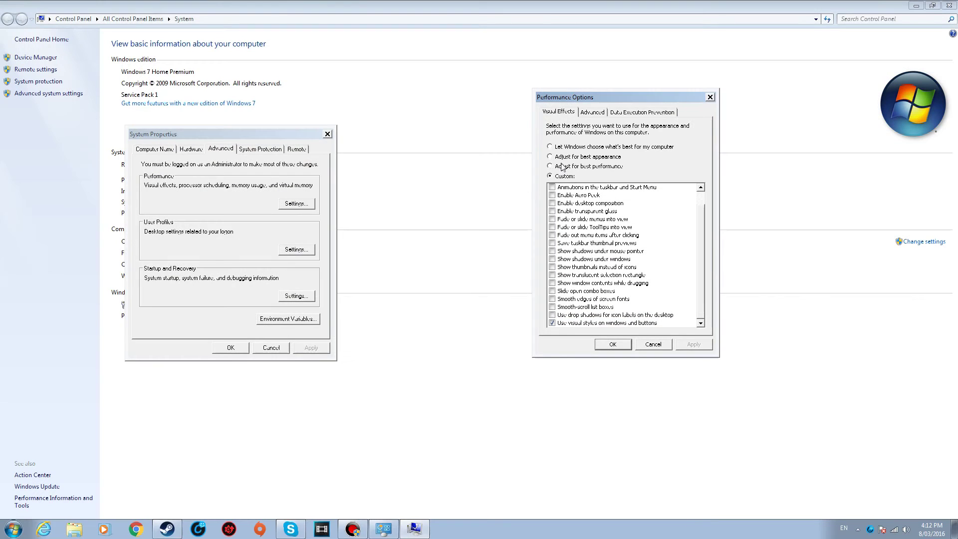
{"action": "left_click", "coordinate": [601, 346]}
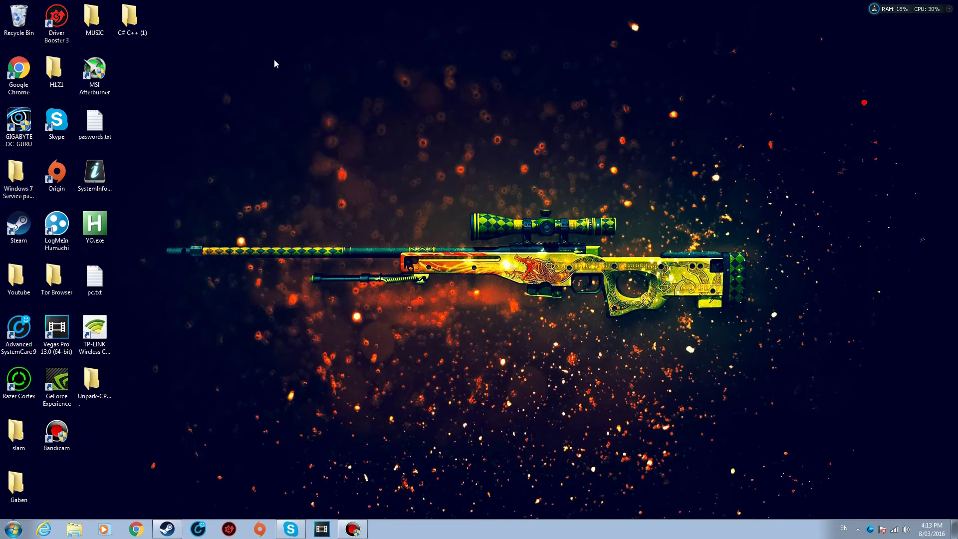
Open Chrome in a maximized window and search Google for Malwarebytes
{"action": "left_click", "coordinate": [136, 529]}
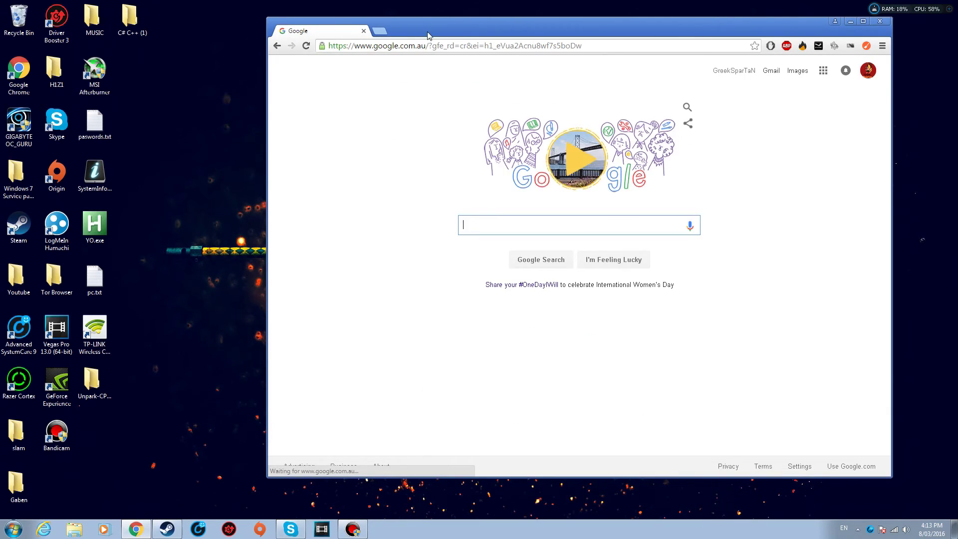
{"action": "double_click", "coordinate": [428, 34]}
{"action": "type", "text": "Malware"}
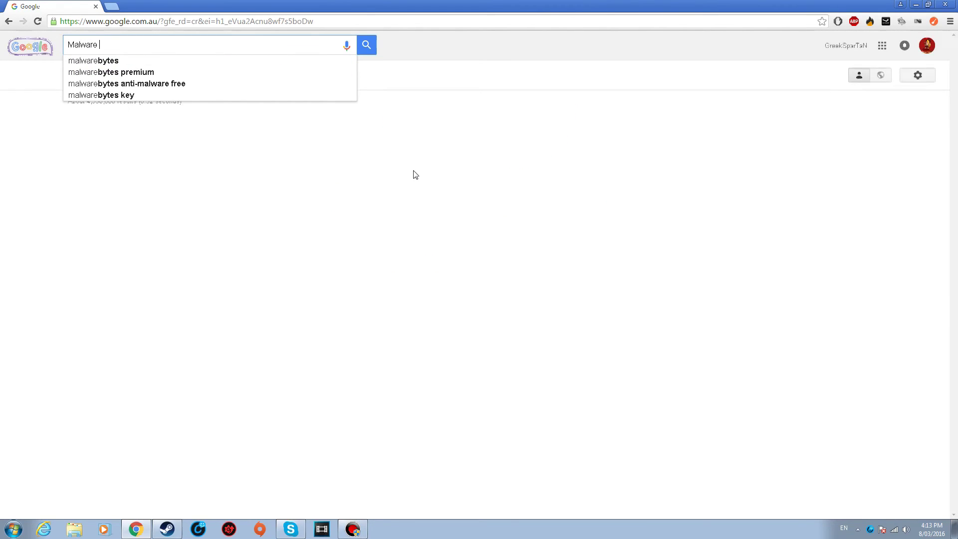
{"action": "type", "text": "bytes"}
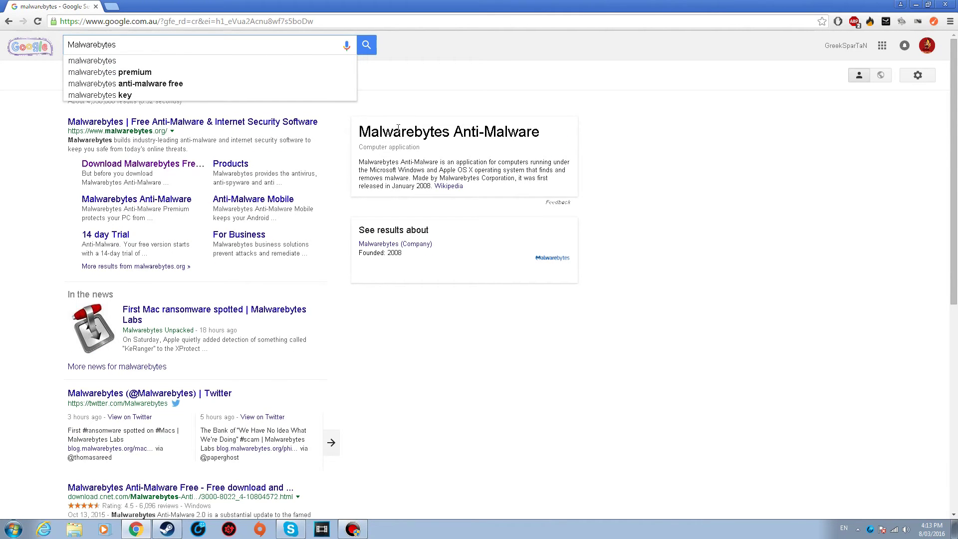
{"action": "key", "text": "Return"}
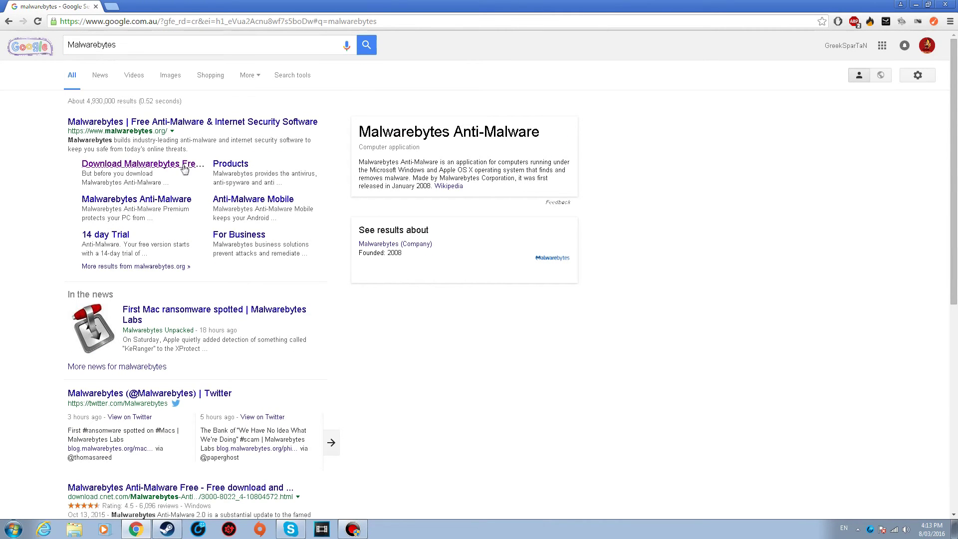
{"action": "double_click", "coordinate": [546, 8]}
{"action": "left_click_drag", "start_coordinate": [546, 21], "coordinate": [438, 4]}
{"action": "double_click", "coordinate": [437, 4]}
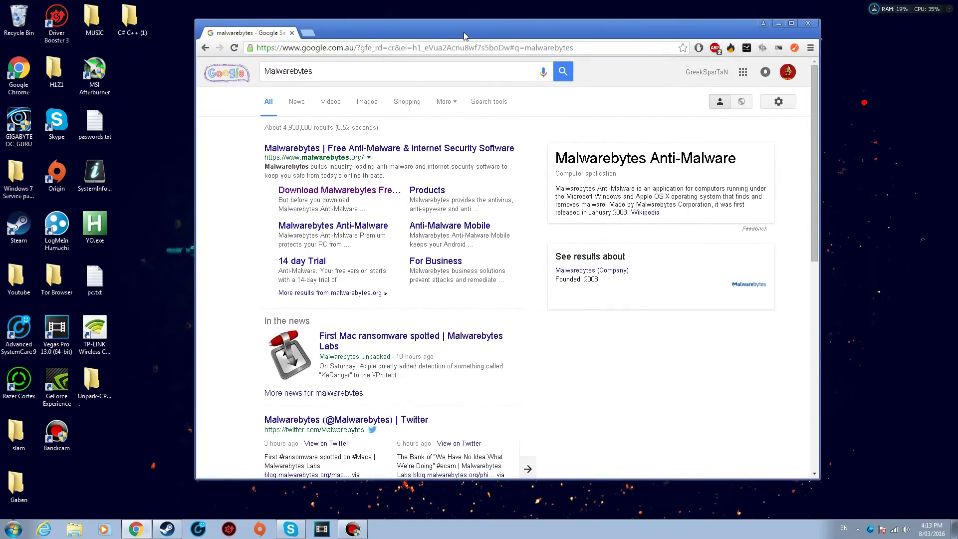
{"action": "double_click", "coordinate": [424, 32]}
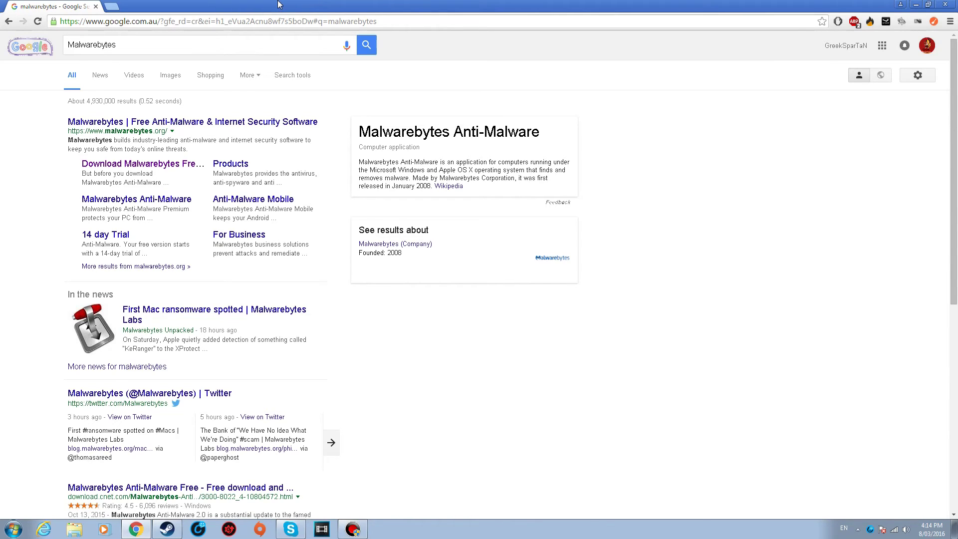
{"action": "left_click_drag", "start_coordinate": [278, 4], "coordinate": [459, 38]}
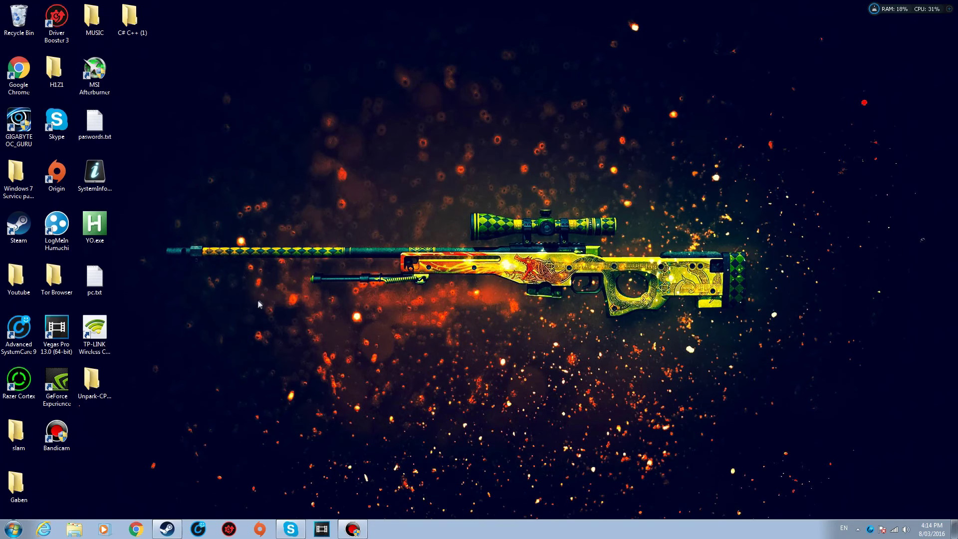
Open MSI Afterburner, load overclocking profile 1, and apply it to the graphics card
{"action": "left_click_drag", "start_coordinate": [307, 235], "coordinate": [360, 156]}
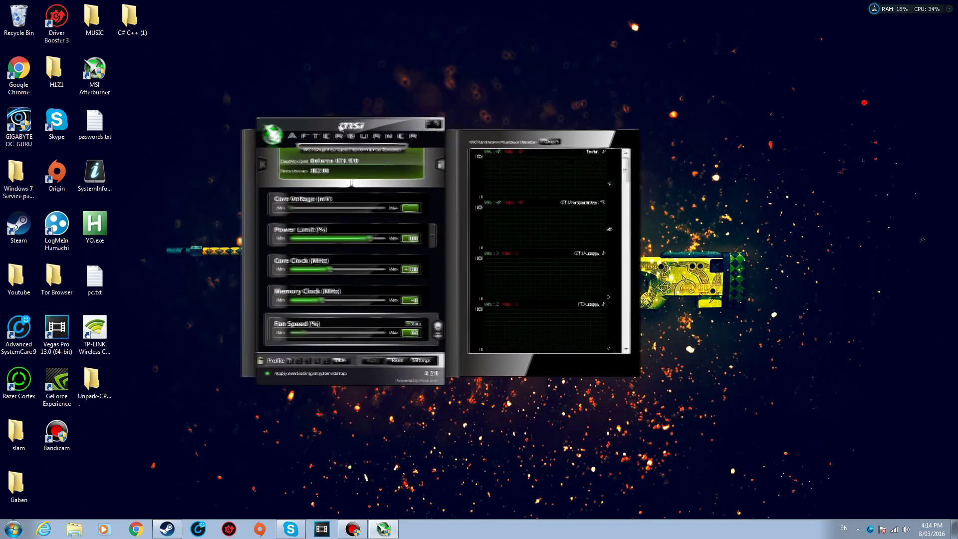
{"action": "left_click", "coordinate": [293, 361]}
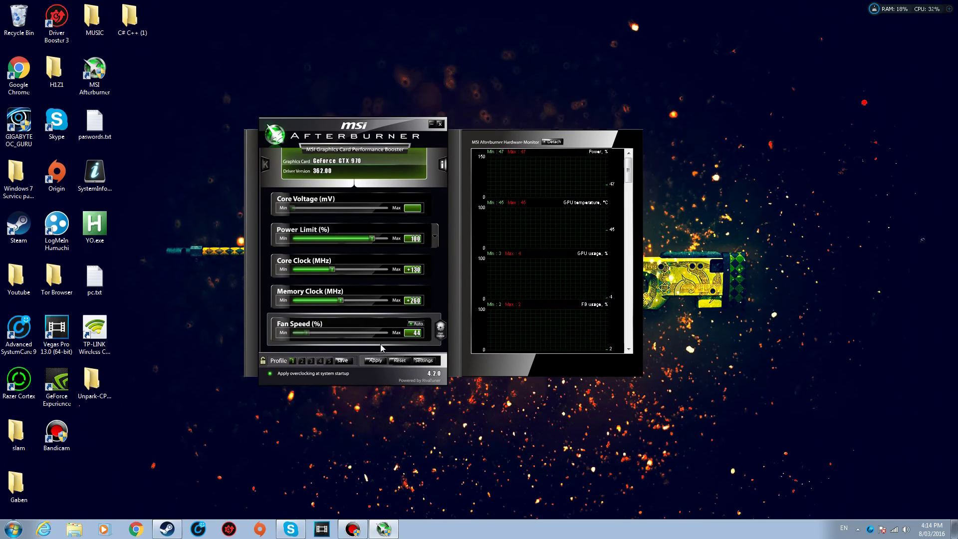
{"action": "left_click", "coordinate": [374, 361]}
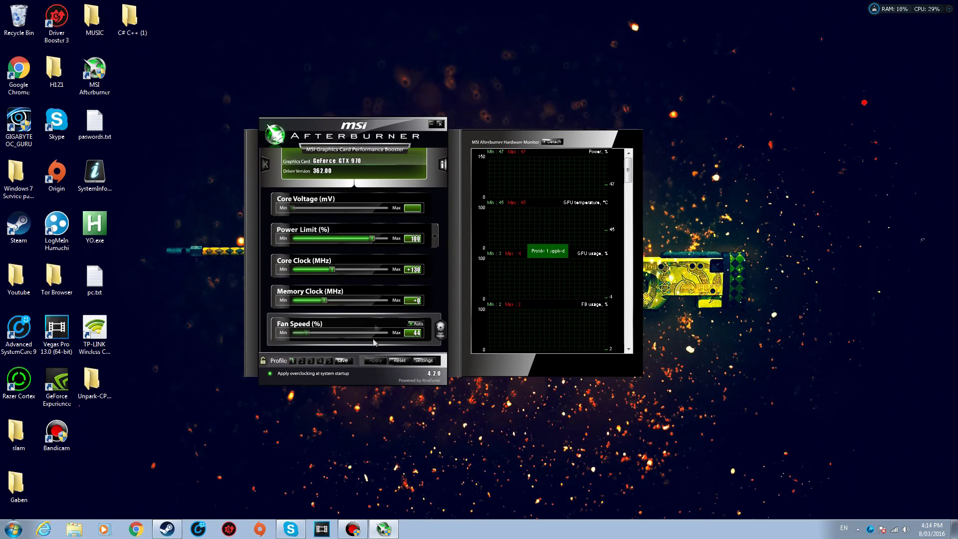
Load profile 1 again to set the core clock to +130 MHz and the memory clock to +260 MHz
{"action": "left_click_drag", "start_coordinate": [460, 161], "coordinate": [545, 157]}
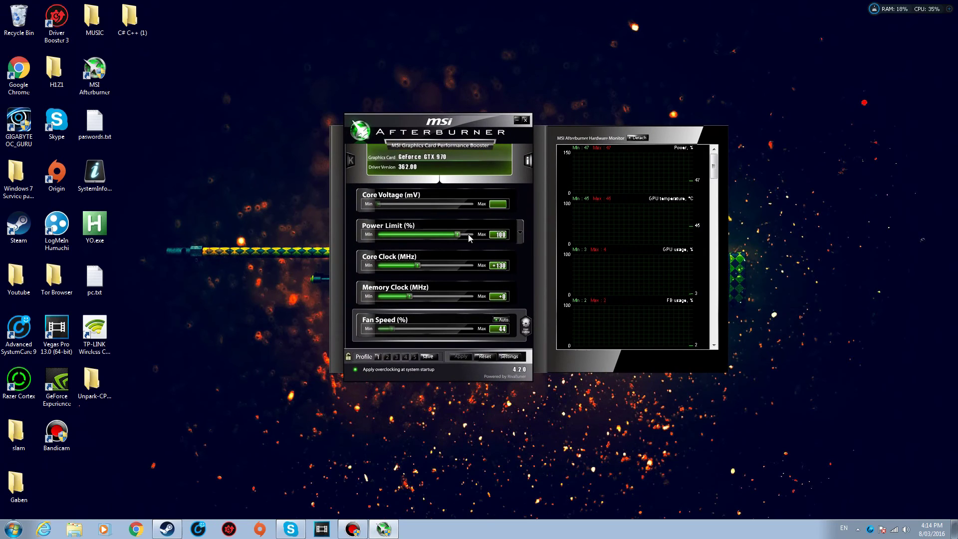
{"action": "left_click", "coordinate": [378, 358]}
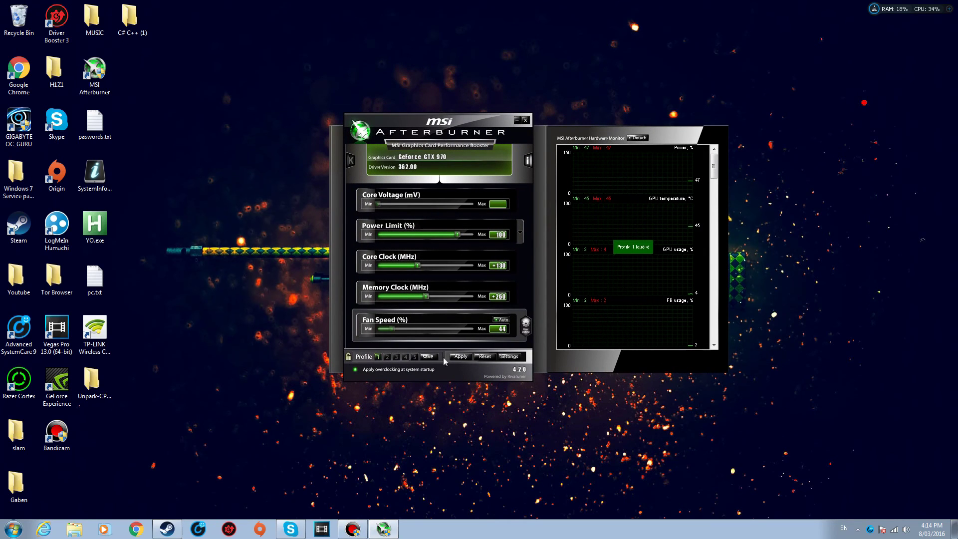
{"action": "left_click", "coordinate": [378, 357]}
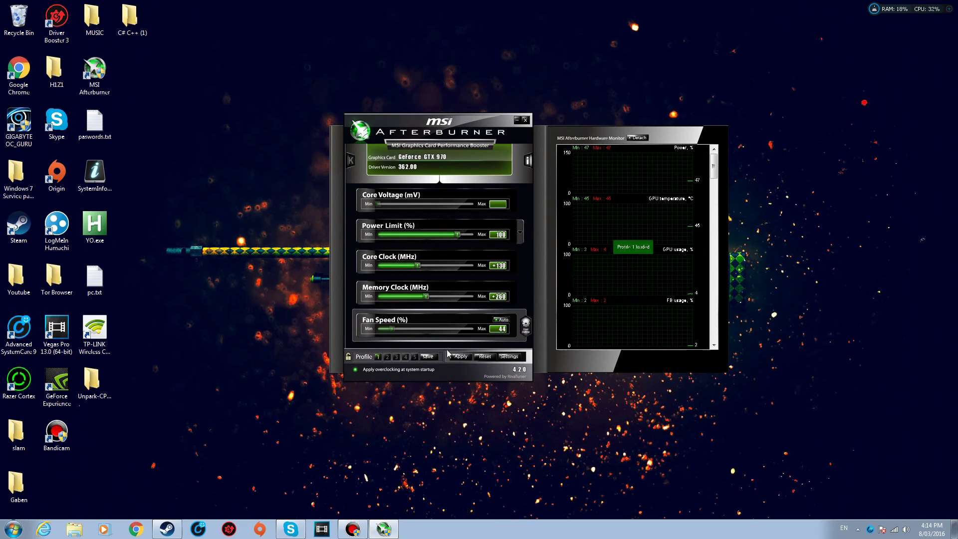